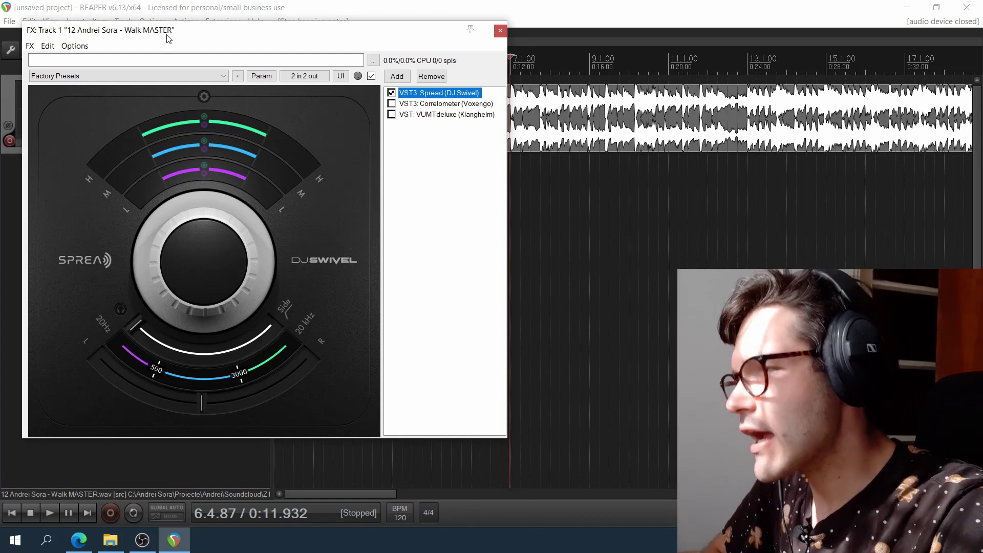
# Step: Bypass the Spread plugin and play the track from about 0:23.96 to hear the unprocessed master
pyautogui.click(391, 92)
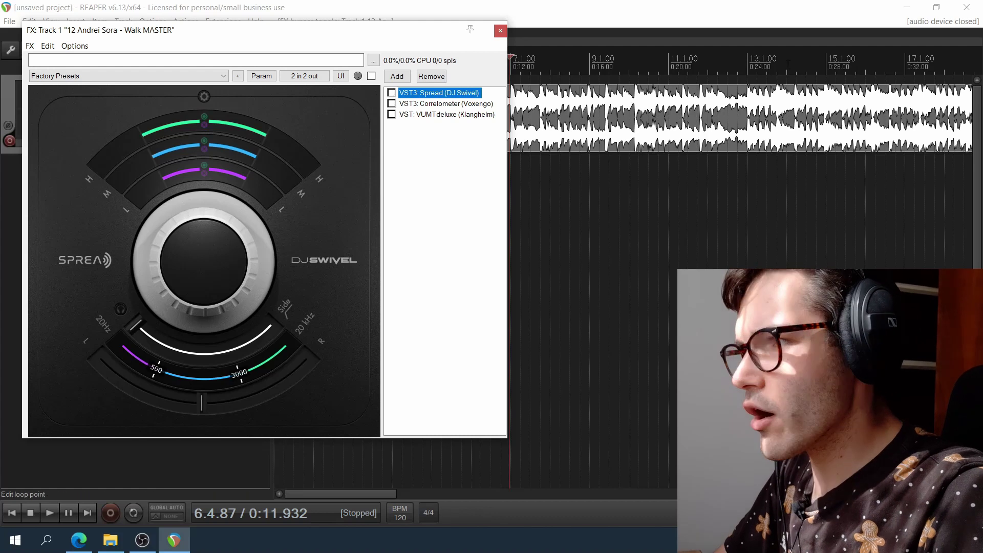
pyautogui.click(746, 59)
pyautogui.press('space')
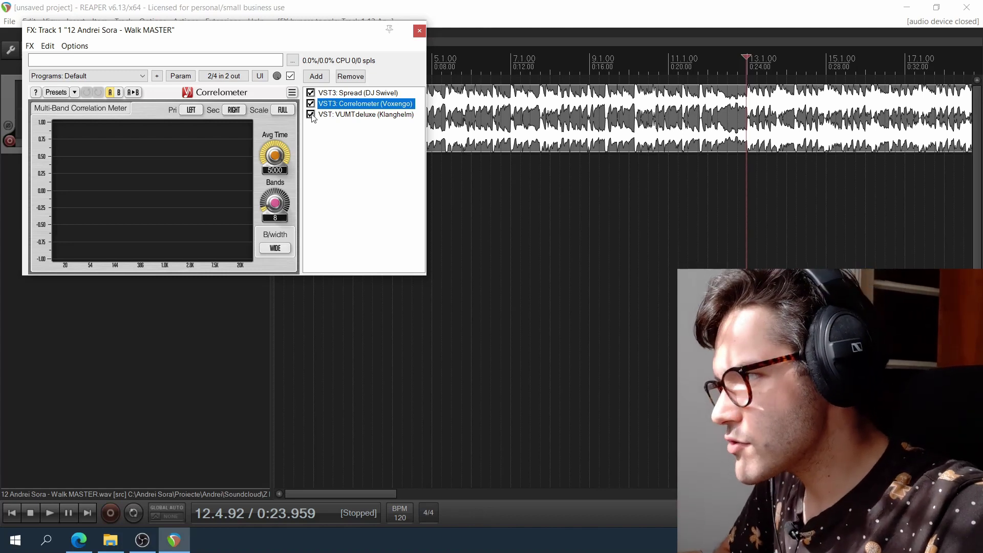
# Step: Show VUMTdeluxe in the track's FX chain, reposition the FX window below the track, and set the trim to -2.0
pyautogui.click(334, 115)
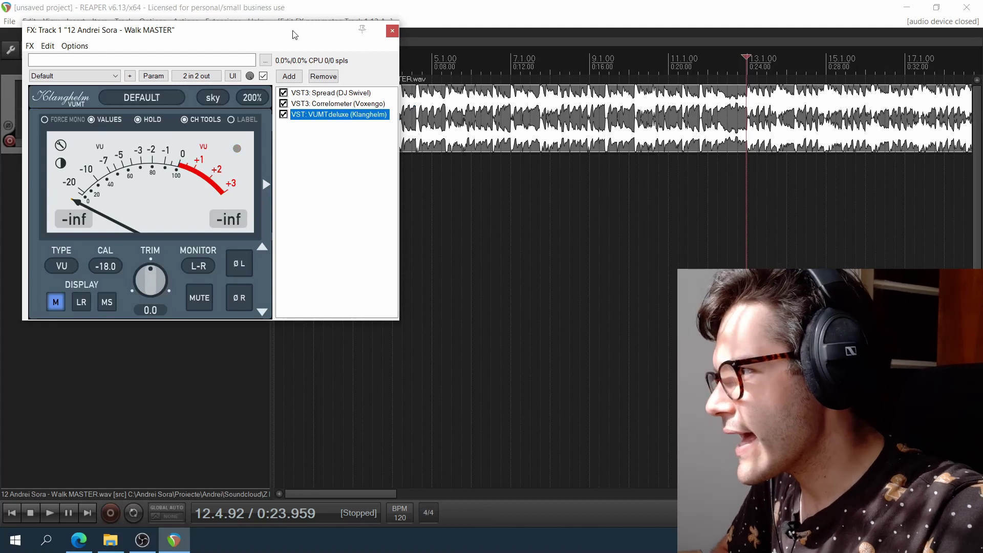
pyautogui.moveTo(294, 34); pyautogui.dragTo(570, 170)
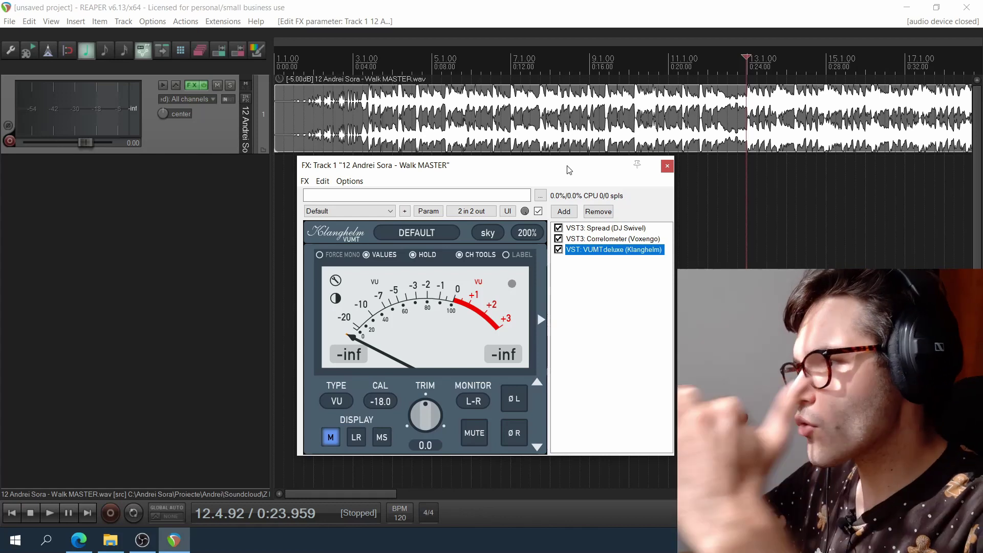
pyautogui.moveTo(419, 417); pyautogui.dragTo(416, 435)
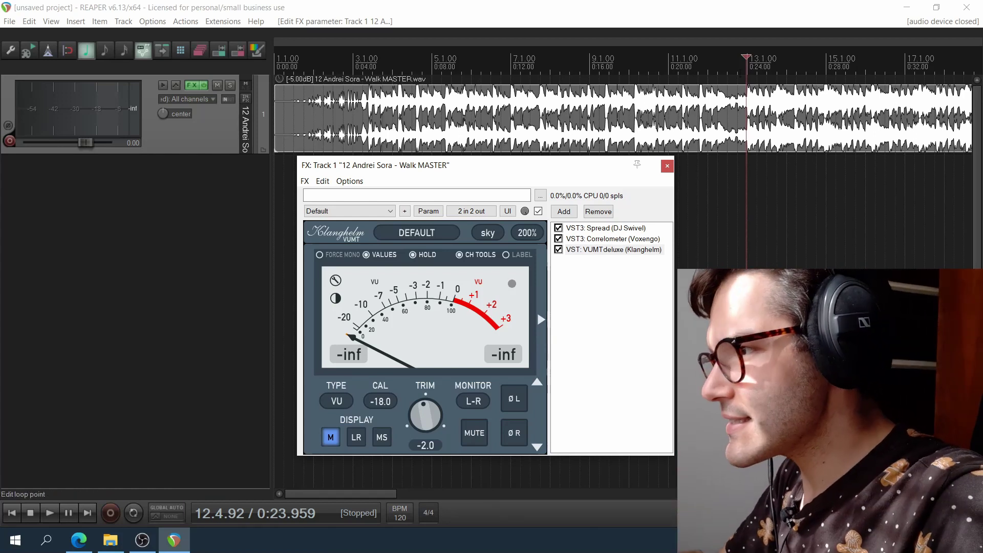
# Step: Move the edit cursor to 12.3.98, then show Spread and bypass both Correlometer and VUMTdeluxe
pyautogui.click(737, 56)
pyautogui.click(625, 229)
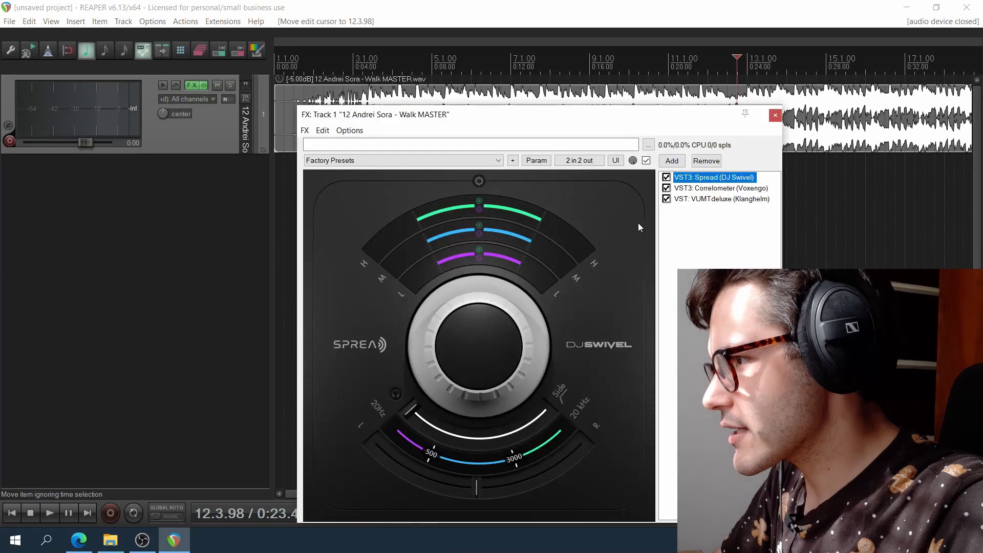
pyautogui.click(666, 199)
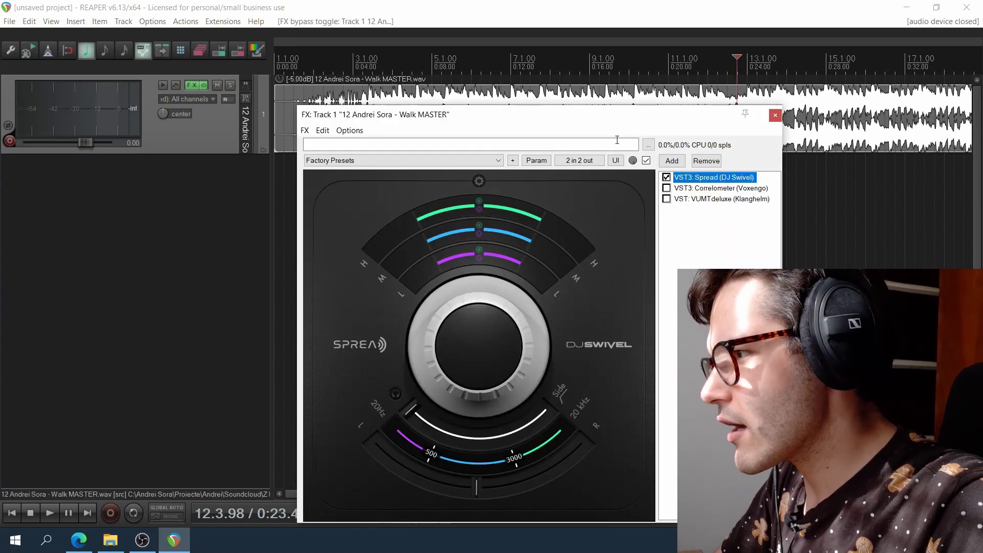
pyautogui.moveTo(549, 117); pyautogui.dragTo(454, 77)
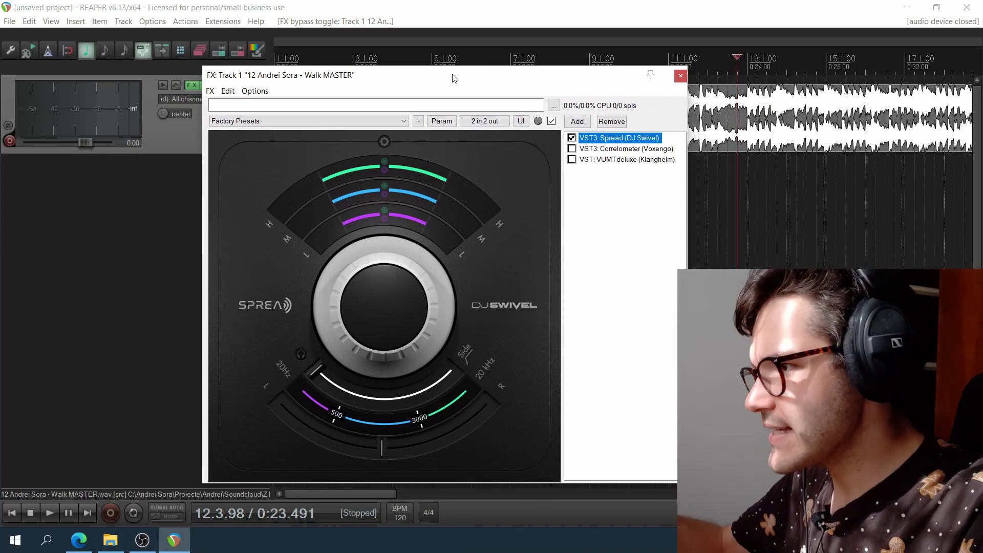
# Step: Raise the low cutoff of Spread's side filter during playback while auditioning the filtered signal
pyautogui.moveTo(443, 377)
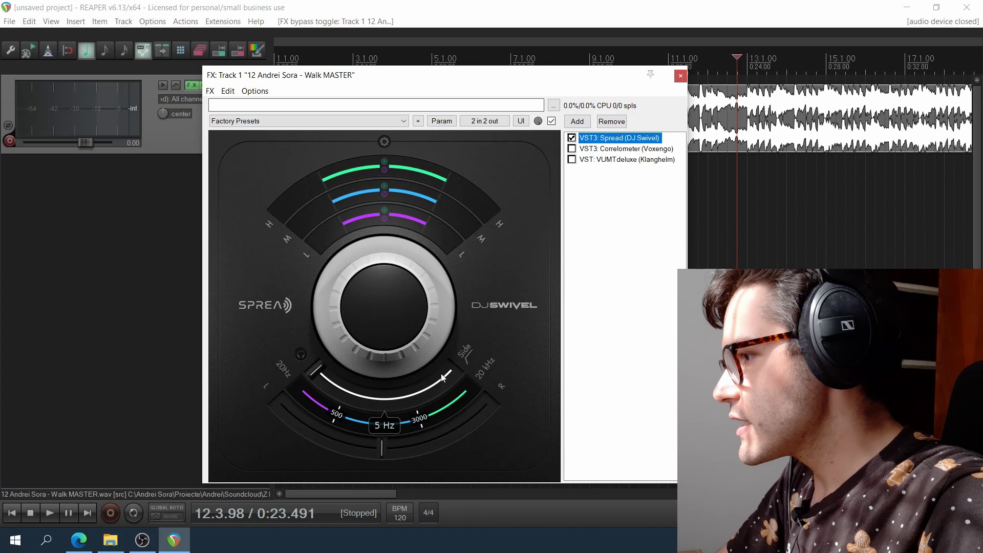
pyautogui.click(301, 358)
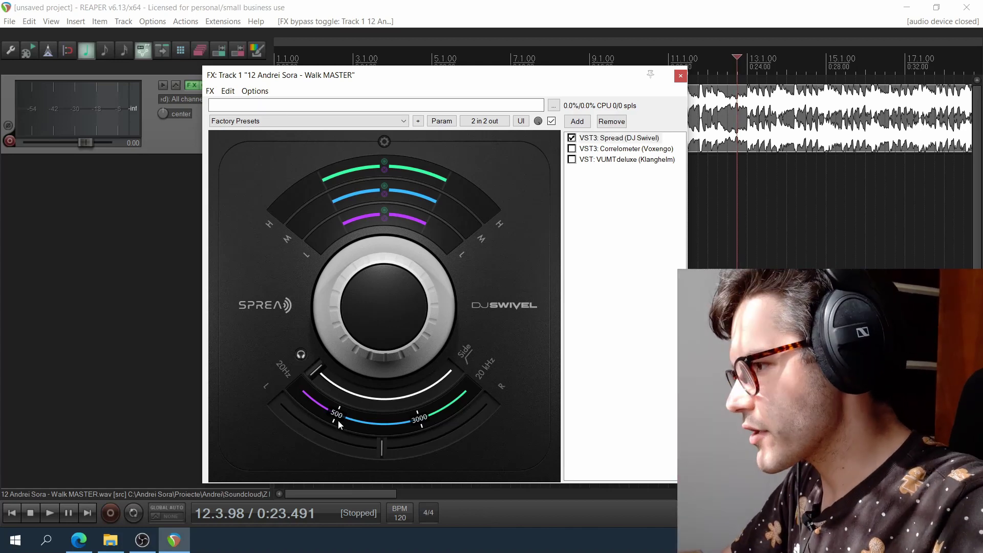
pyautogui.press('space')
pyautogui.moveTo(321, 369); pyautogui.dragTo(517, 332)
pyautogui.moveTo(579, 289); pyautogui.dragTo(508, 314)
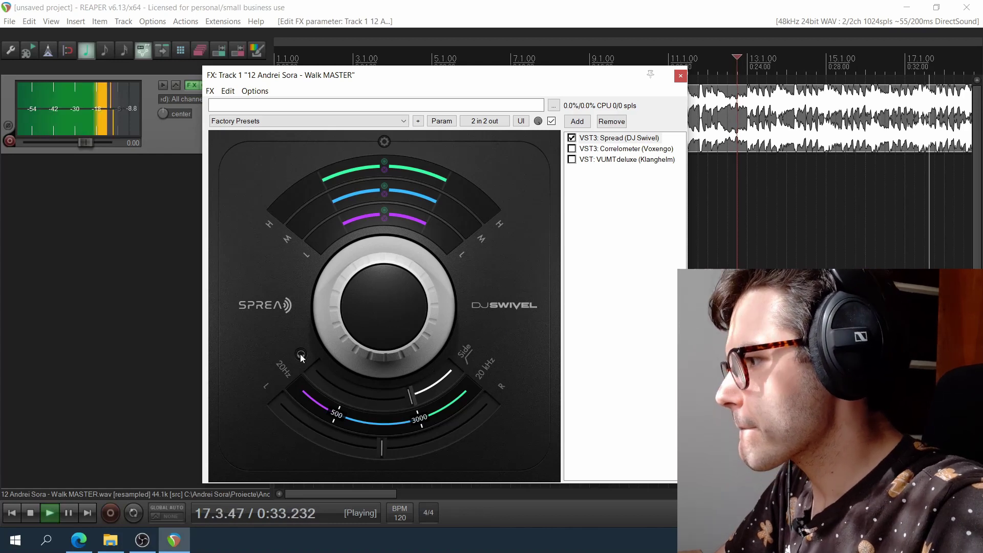
# Step: Compare the track with Spread bypassed and enabled during playback, then stop the transport
pyautogui.moveTo(325, 432)
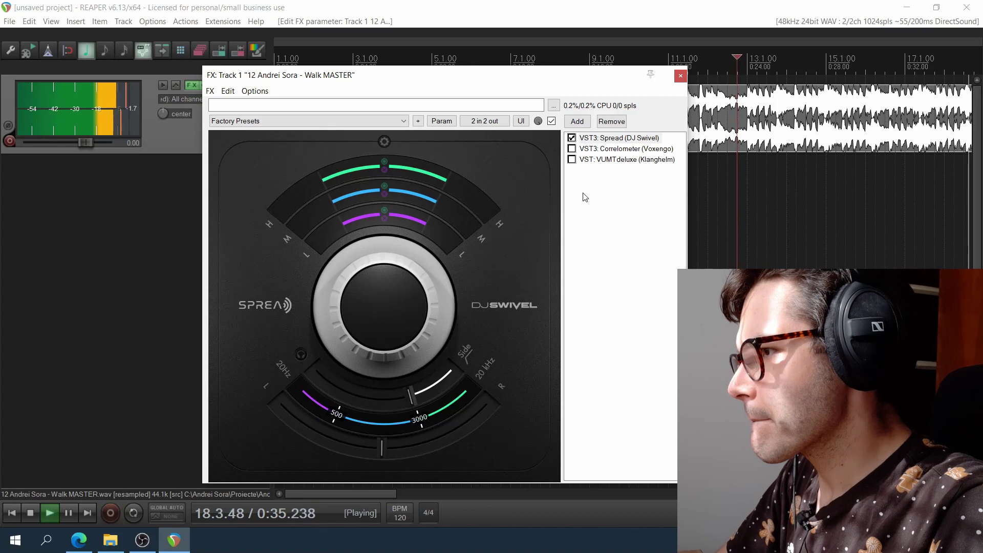
pyautogui.click(571, 138)
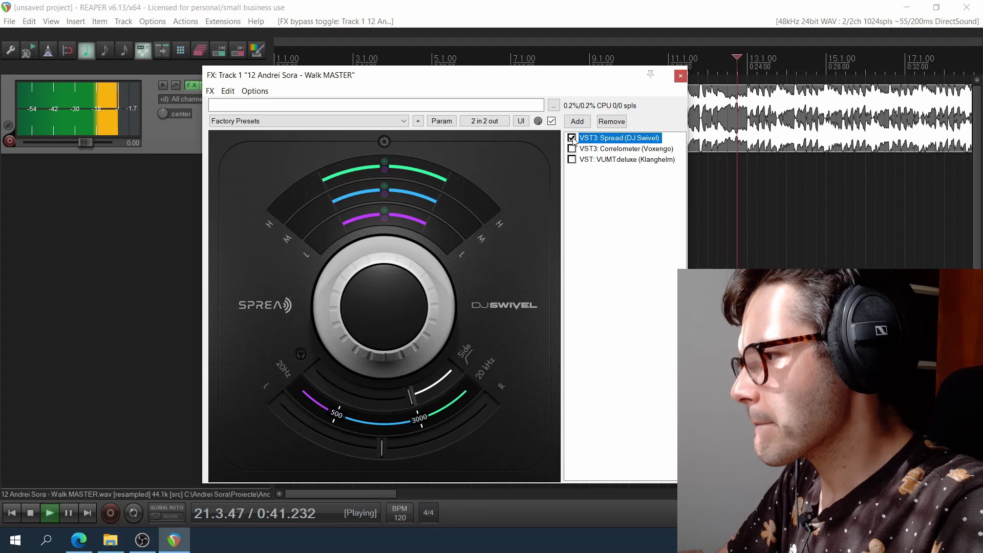
pyautogui.press('space')
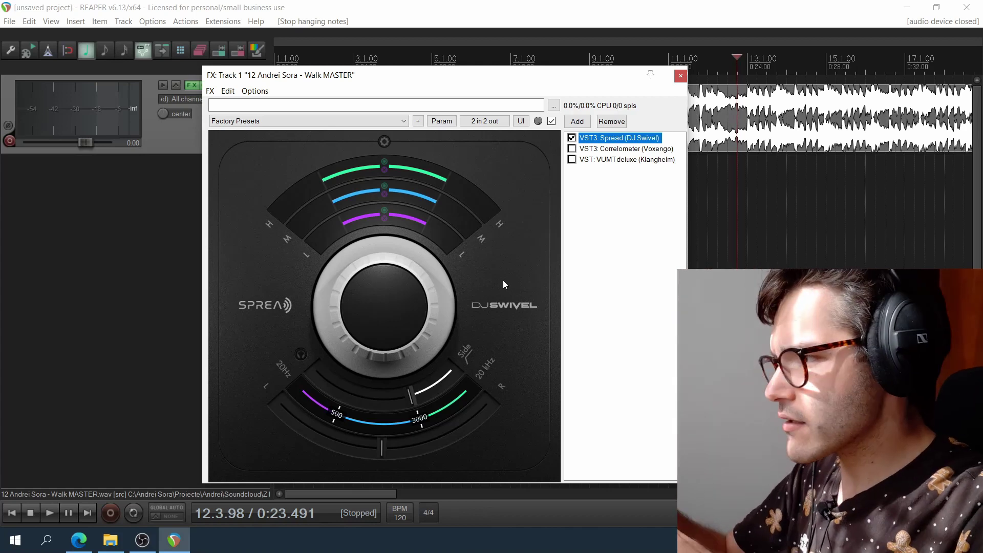
# Step: Solo Spread's low band and set the low crossover to 369 Hz while the track plays
pyautogui.moveTo(481, 414)
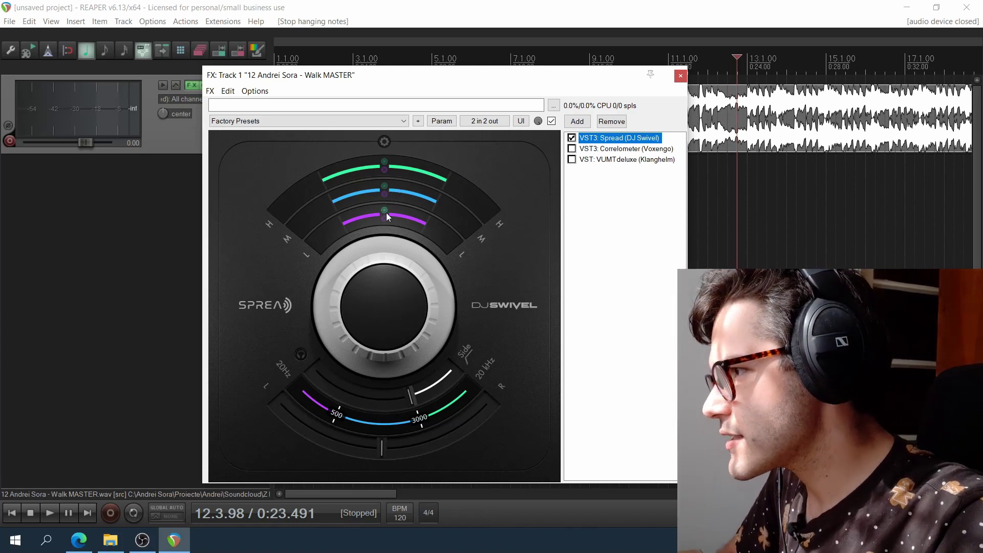
pyautogui.click(386, 307)
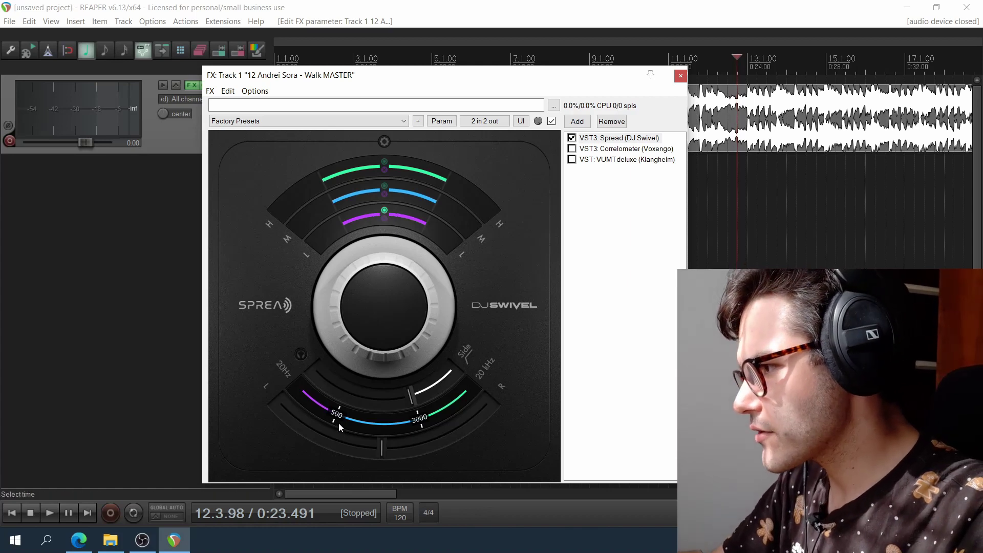
pyautogui.press('space')
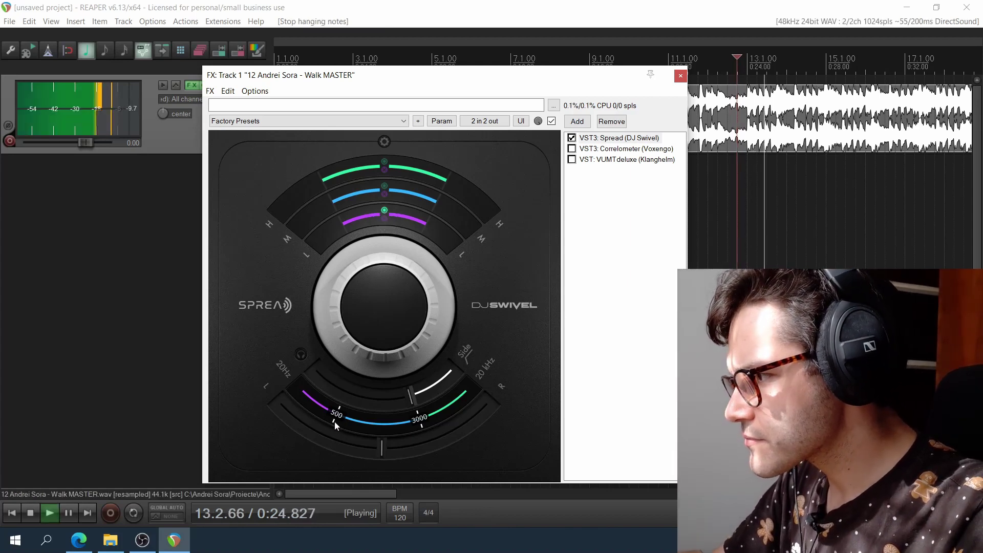
pyautogui.moveTo(333, 420); pyautogui.dragTo(288, 426)
pyautogui.moveTo(398, 236)
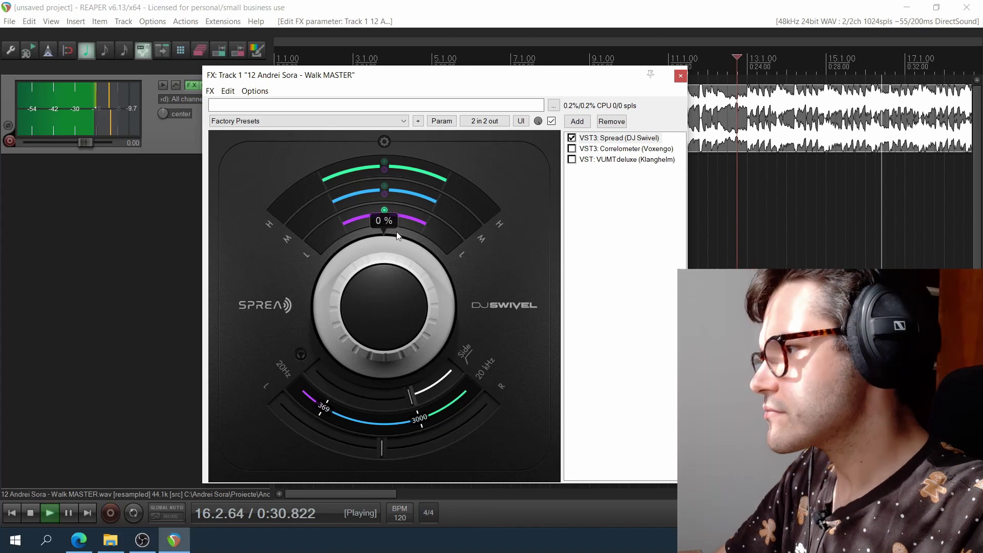
pyautogui.press('space')
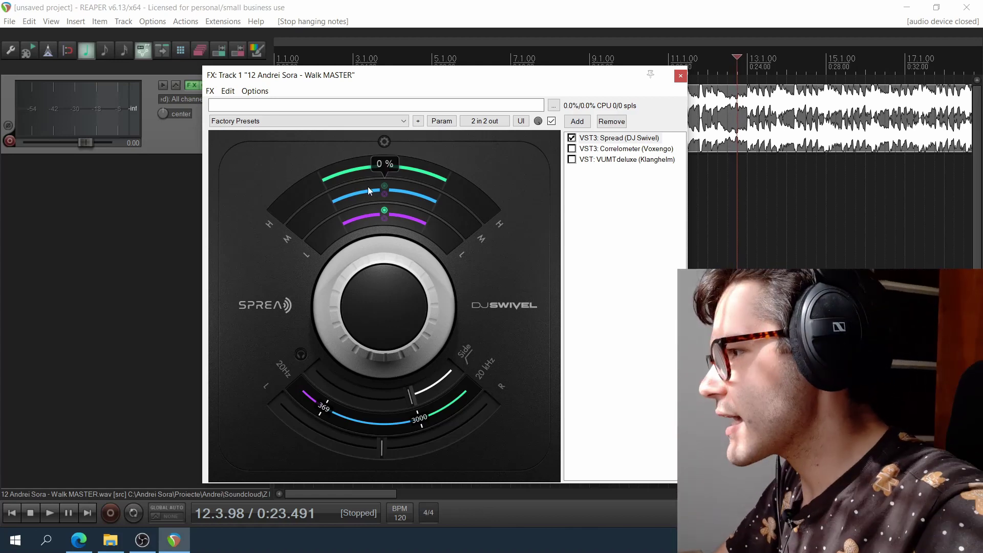
# Step: Narrow Spread's low band to -15 % during playback and compare it against the bypassed sound
pyautogui.press('space')
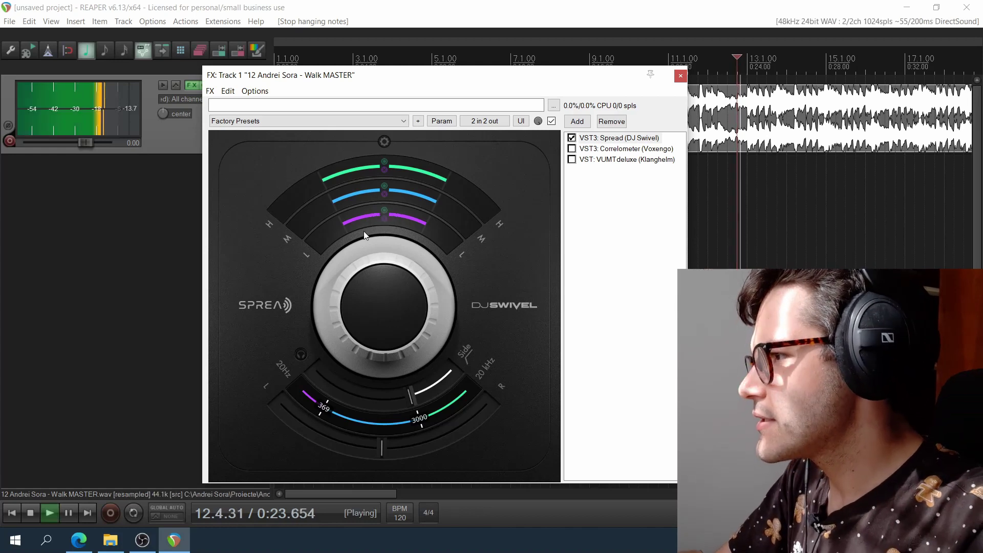
pyautogui.moveTo(348, 225); pyautogui.dragTo(460, 208)
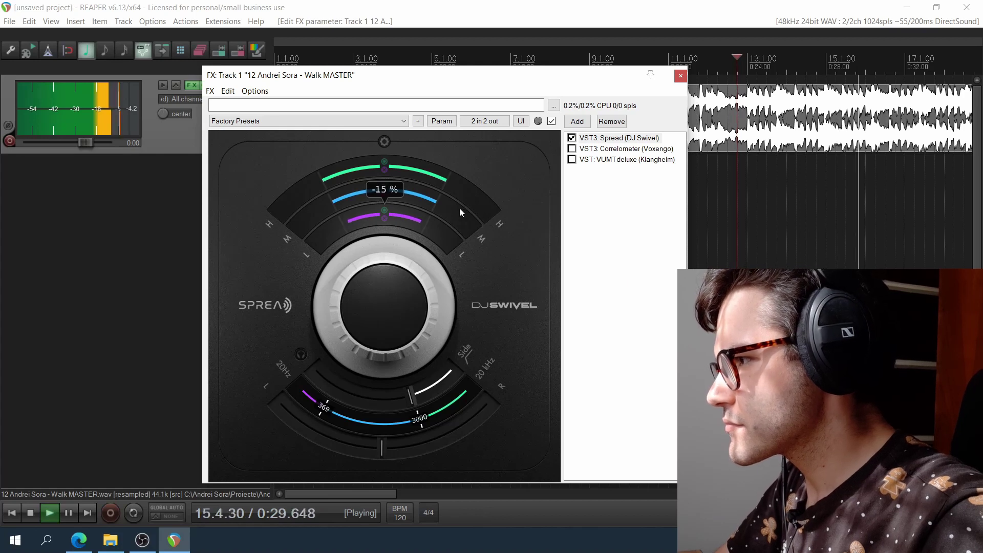
pyautogui.click(572, 138)
pyautogui.click(572, 138)
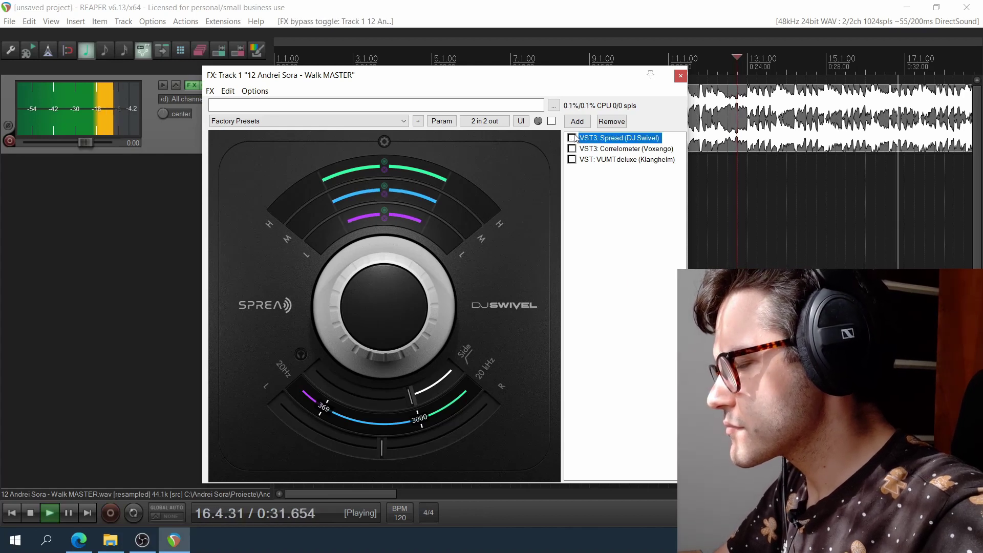
pyautogui.press('space')
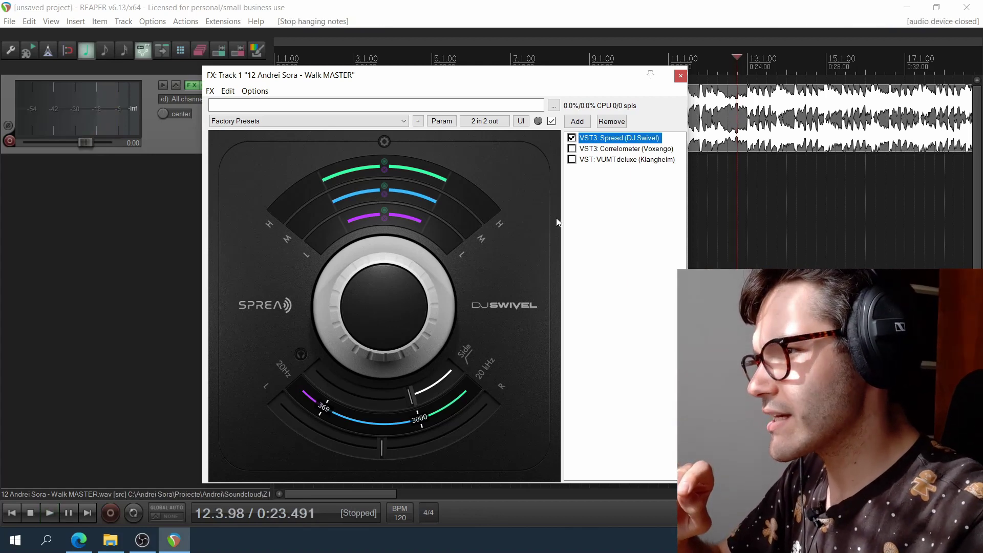
# Step: Uncover the track's level meter, enable VUMTdeluxe, and set its trim to -0.7 for level matching
pyautogui.moveTo(455, 82); pyautogui.dragTo(504, 100)
pyautogui.press('space')
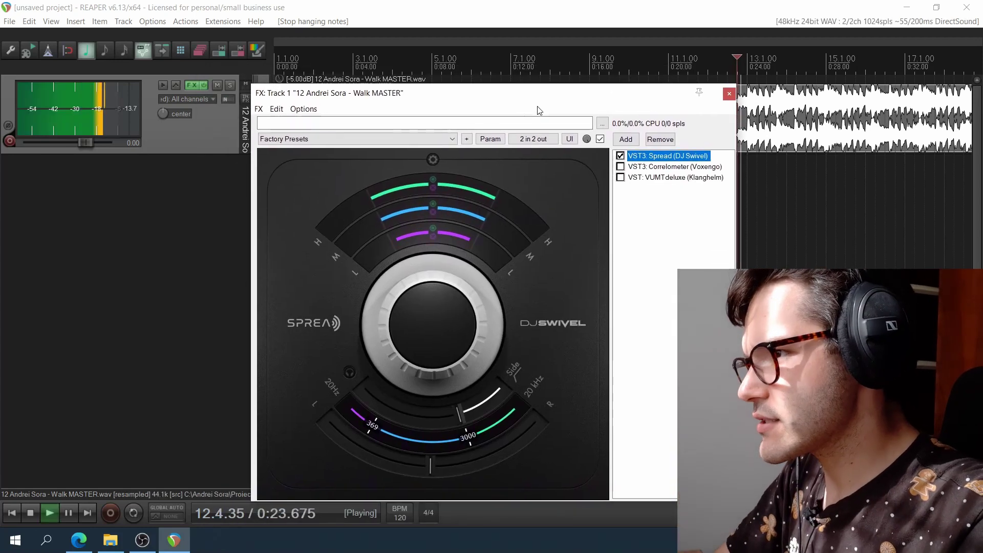
pyautogui.press('space')
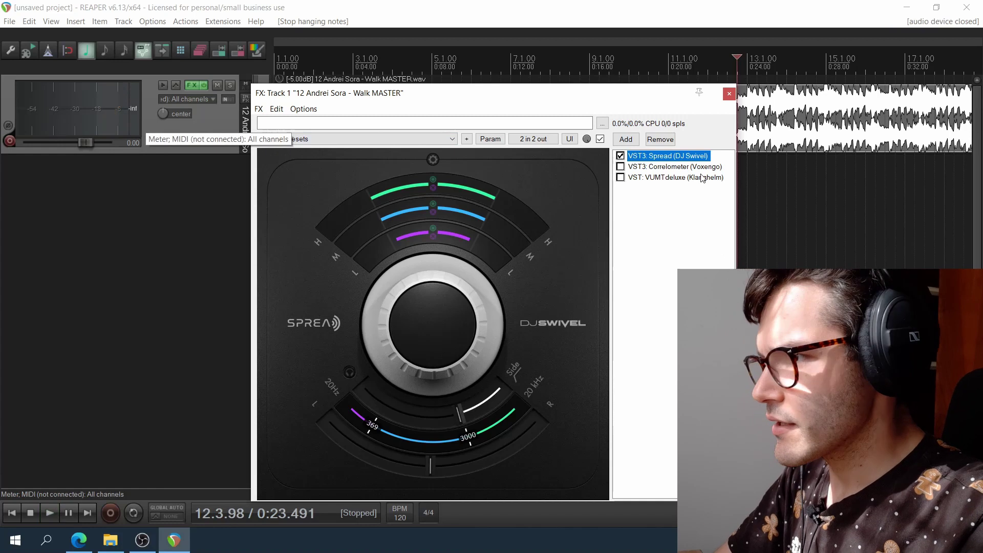
pyautogui.click(681, 178)
pyautogui.click(512, 178)
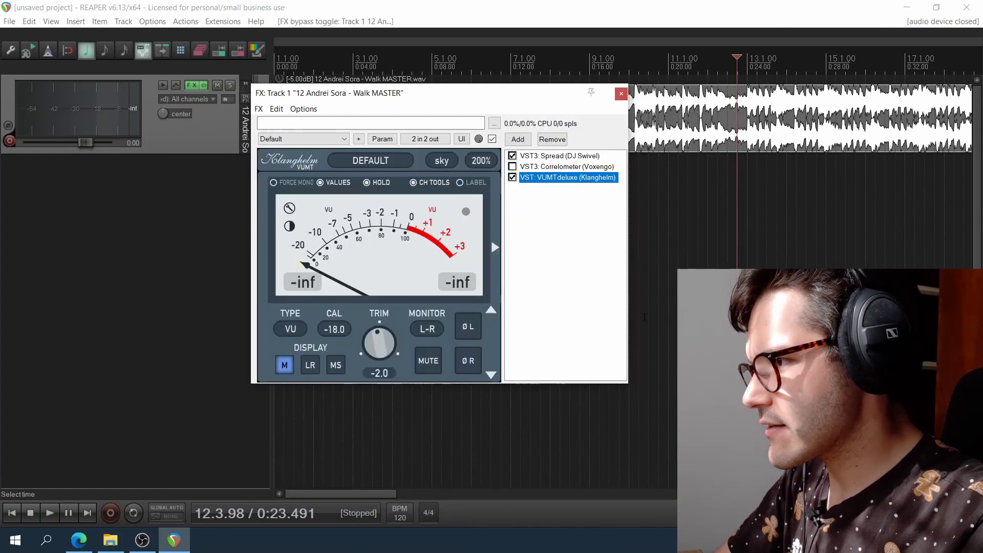
pyautogui.moveTo(373, 352); pyautogui.dragTo(370, 346)
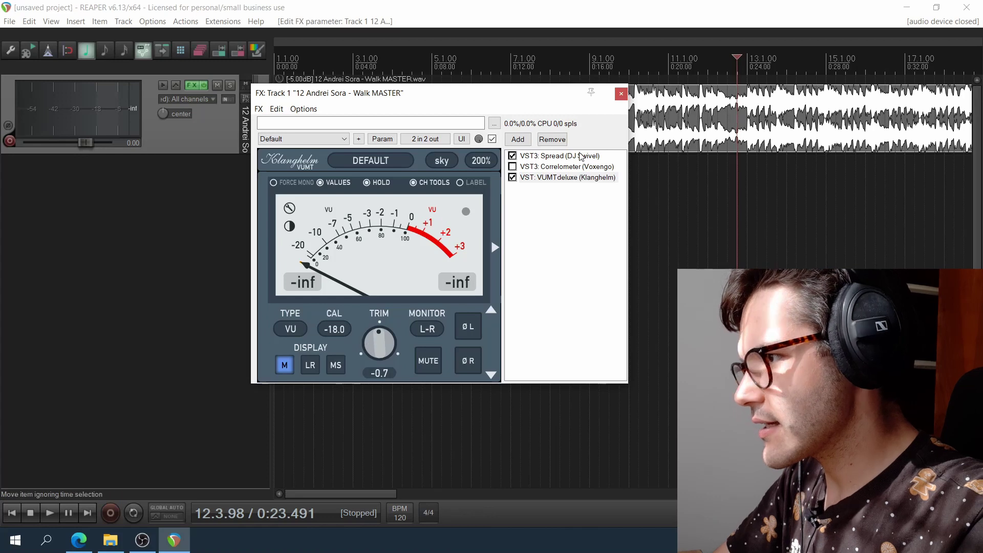
# Step: Compare the level-matched track with its whole FX chain bypassed and enabled during playback
pyautogui.press('space')
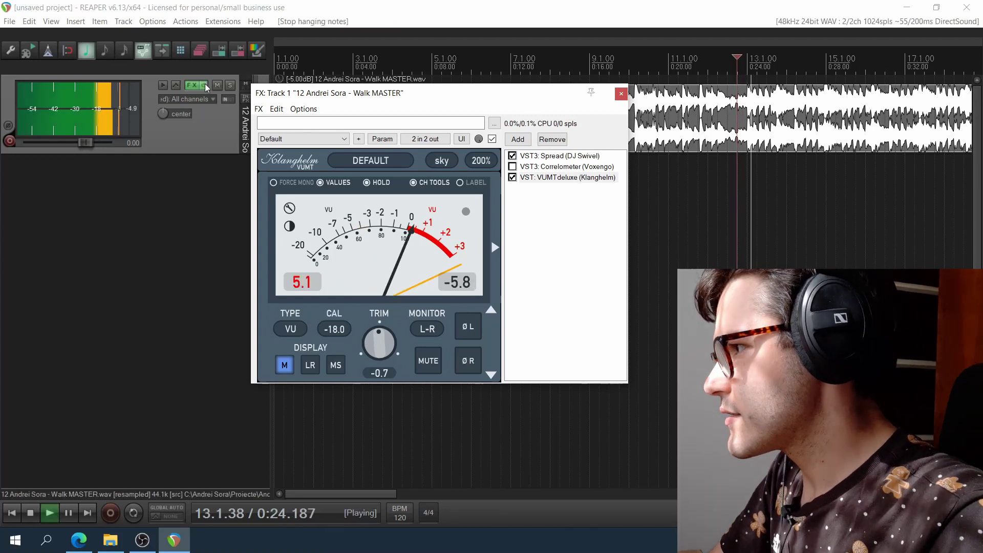
pyautogui.click(204, 84)
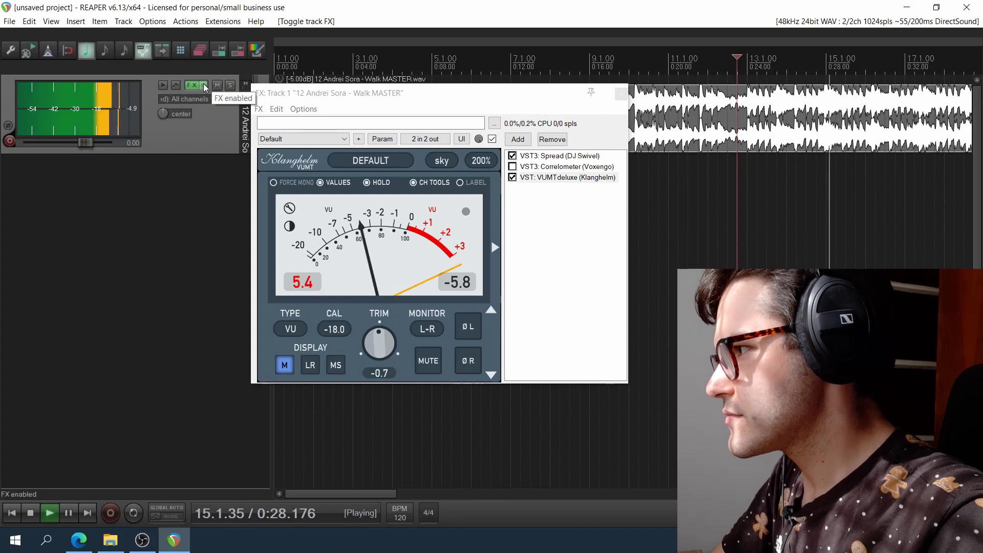
pyautogui.click(204, 84)
pyautogui.press('space')
# Step: Solo Spread's mid band during playback, set the high crossover to 4784 Hz, and widen the mid band
pyautogui.click(556, 156)
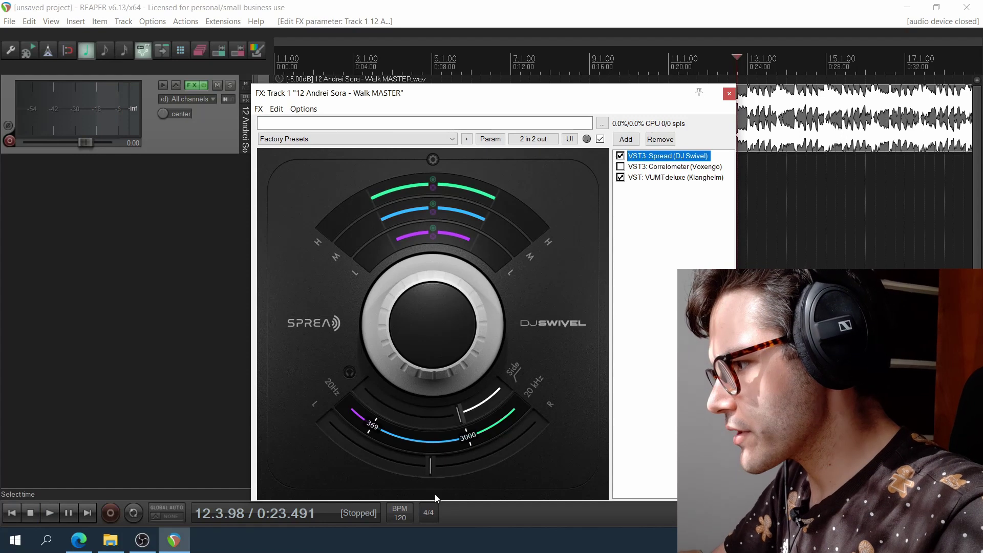
pyautogui.press('space')
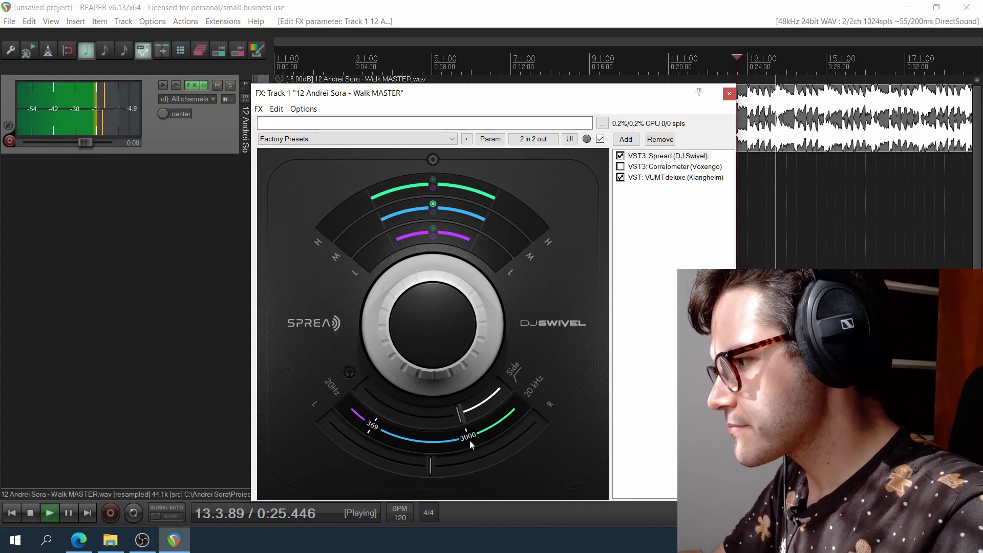
pyautogui.moveTo(469, 440); pyautogui.dragTo(522, 398)
pyautogui.moveTo(432, 204); pyautogui.dragTo(323, 285)
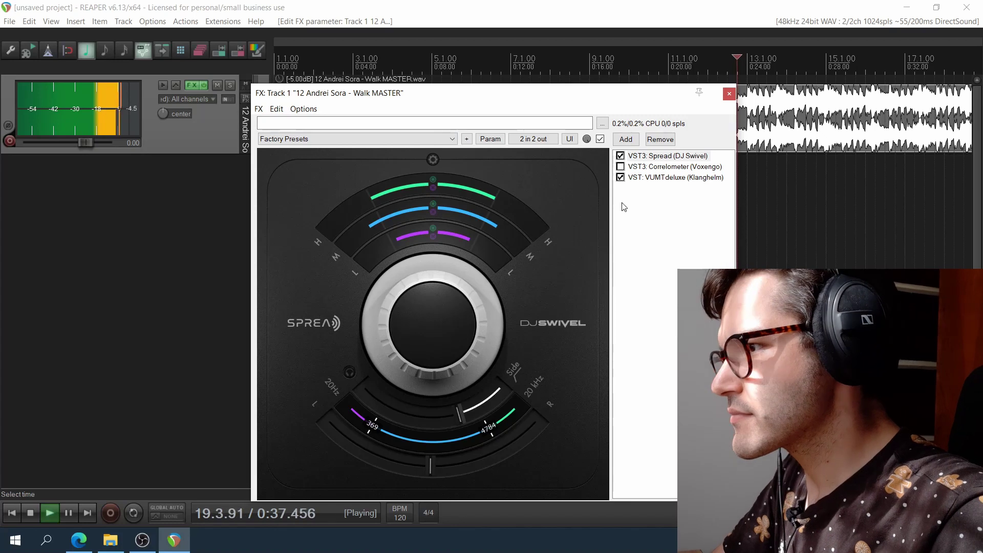
# Step: Reset the track meter's peak reading, set the VUMTdeluxe trim to -1.5, and restart playback
pyautogui.click(138, 108)
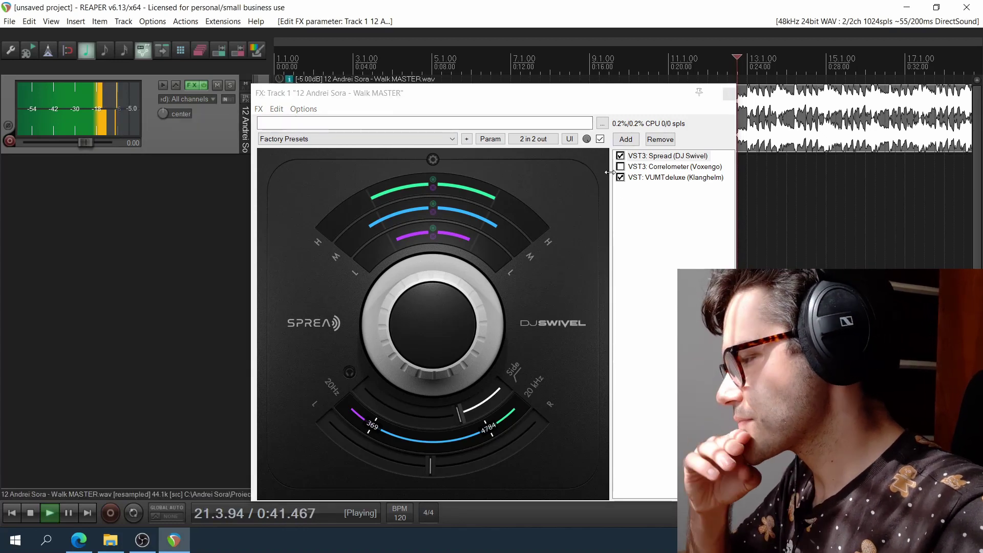
pyautogui.click(676, 177)
pyautogui.press('space')
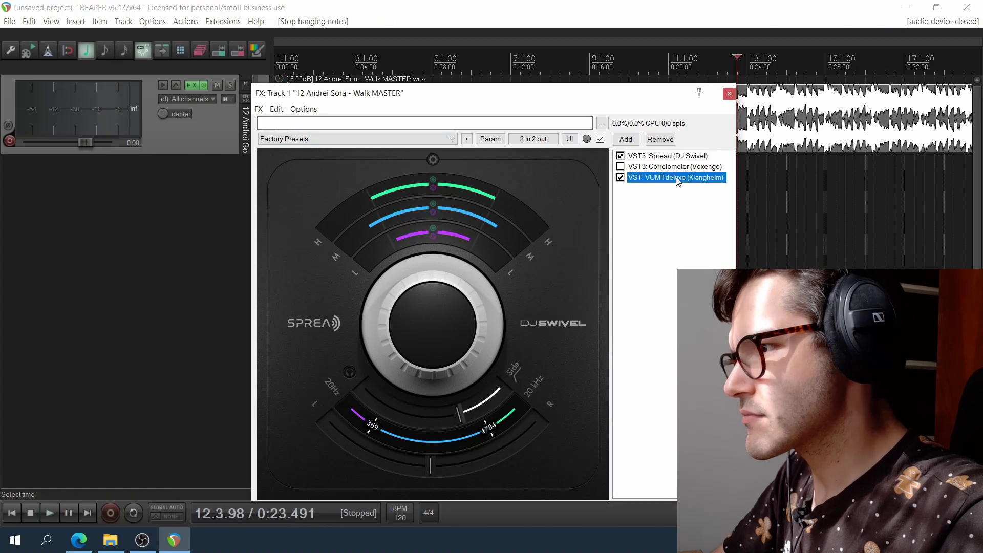
pyautogui.moveTo(377, 354); pyautogui.dragTo(373, 364)
pyautogui.press('space')
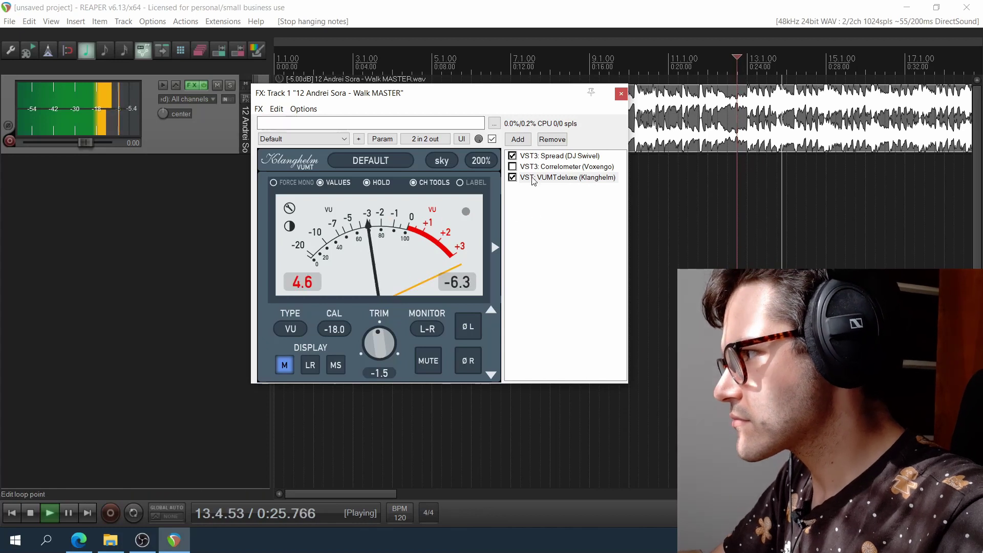
# Step: Compare the level-matched track with its whole FX chain bypassed and enabled, then stop playback and show Spread
pyautogui.click(204, 85)
pyautogui.click(204, 85)
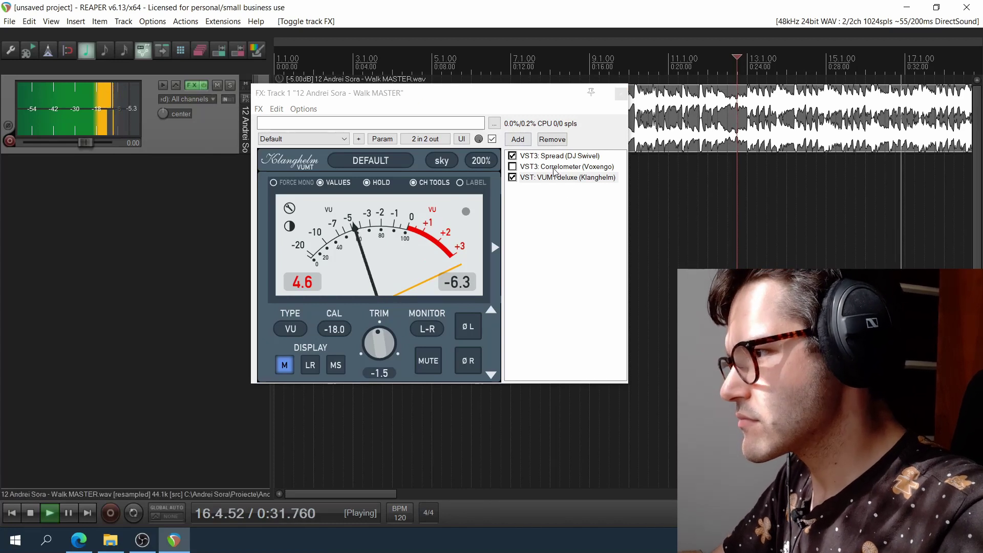
pyautogui.click(524, 347)
pyautogui.press('space')
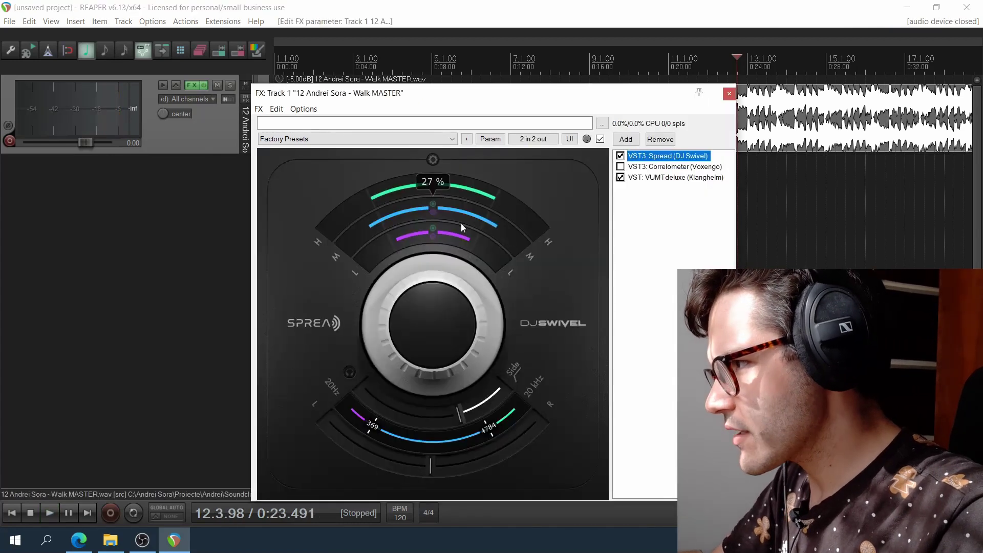
# Step: Solo Spread's high band during playback, widen it to about 40%, and return to hearing all bands
pyautogui.press('space')
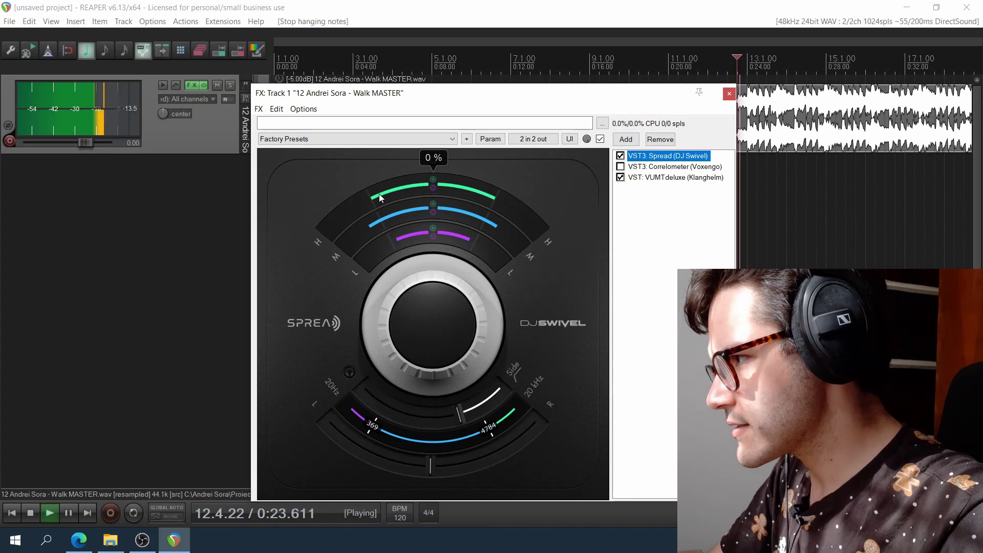
pyautogui.moveTo(380, 198); pyautogui.dragTo(352, 207)
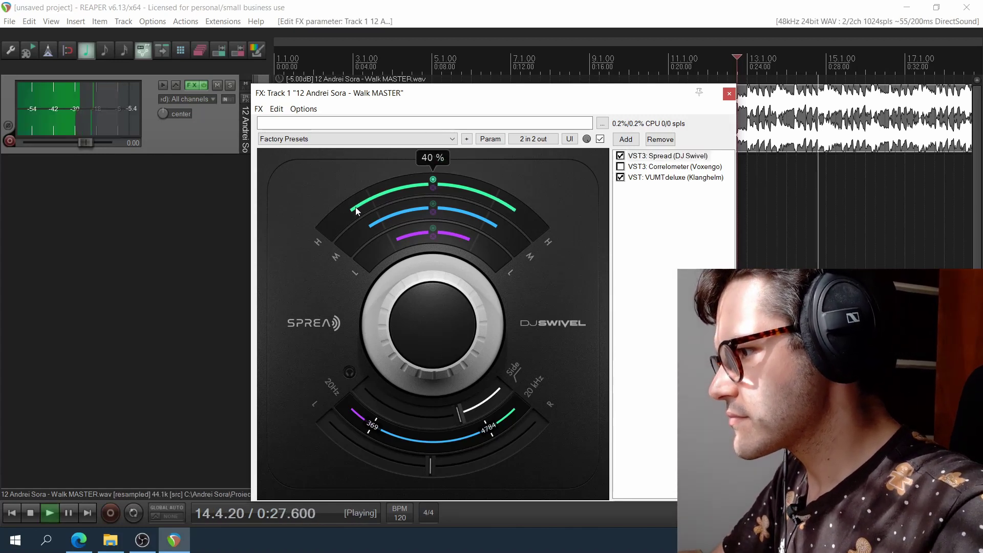
pyautogui.moveTo(357, 211); pyautogui.dragTo(349, 254)
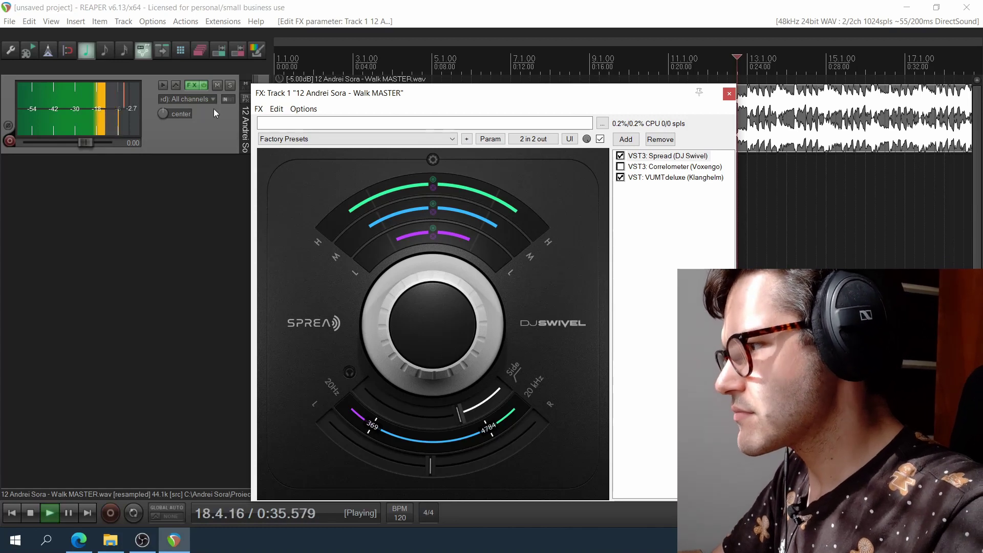
# Step: Restart playback, set the VUMTdeluxe trim to -1.9 for level matching, and stop playback
pyautogui.press('space')
pyautogui.press('space')
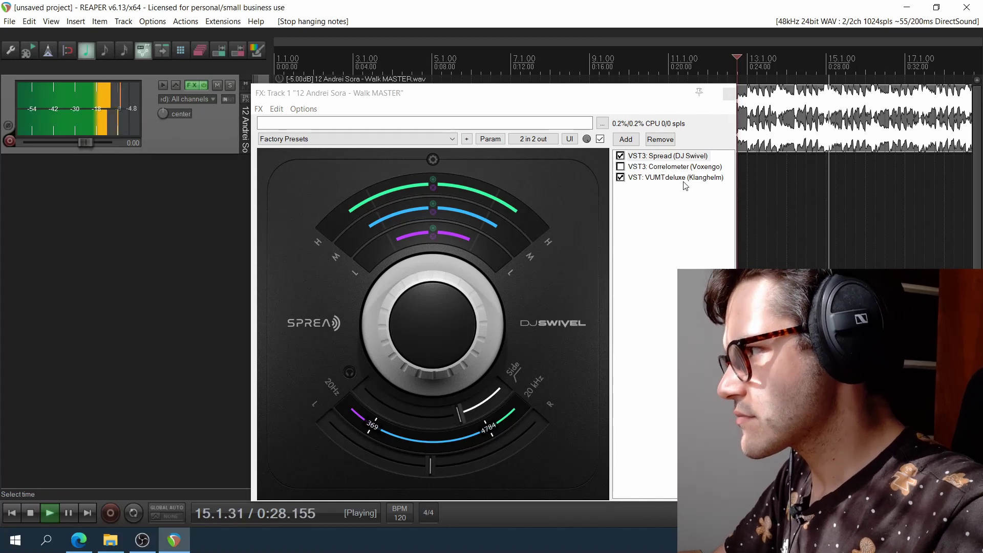
pyautogui.click(665, 178)
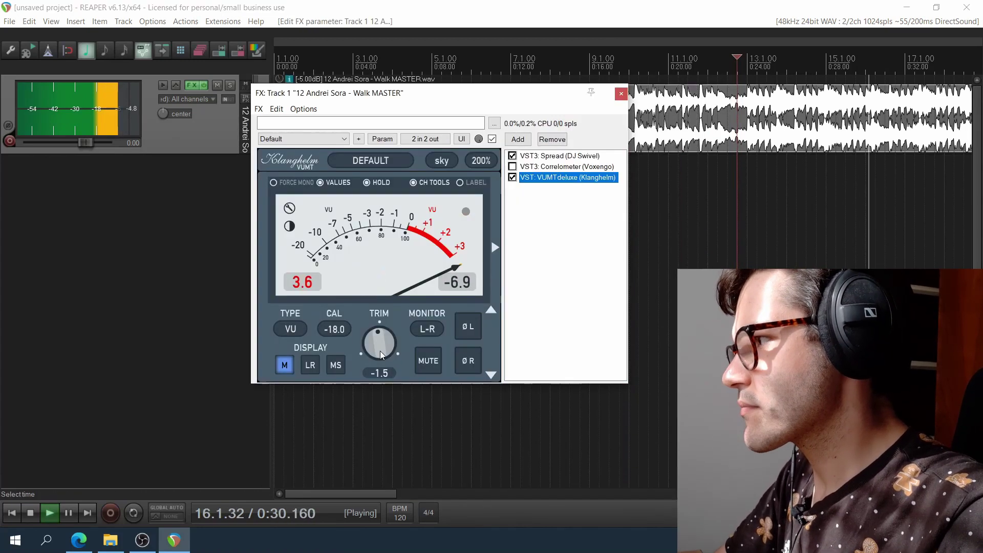
pyautogui.moveTo(375, 359); pyautogui.dragTo(379, 353)
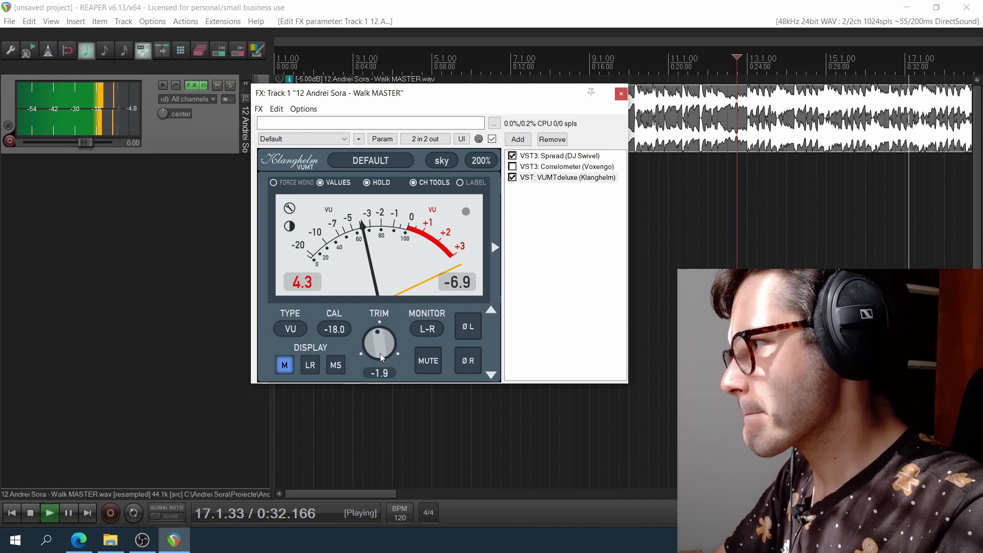
pyautogui.doubleClick(513, 177)
pyautogui.press('space')
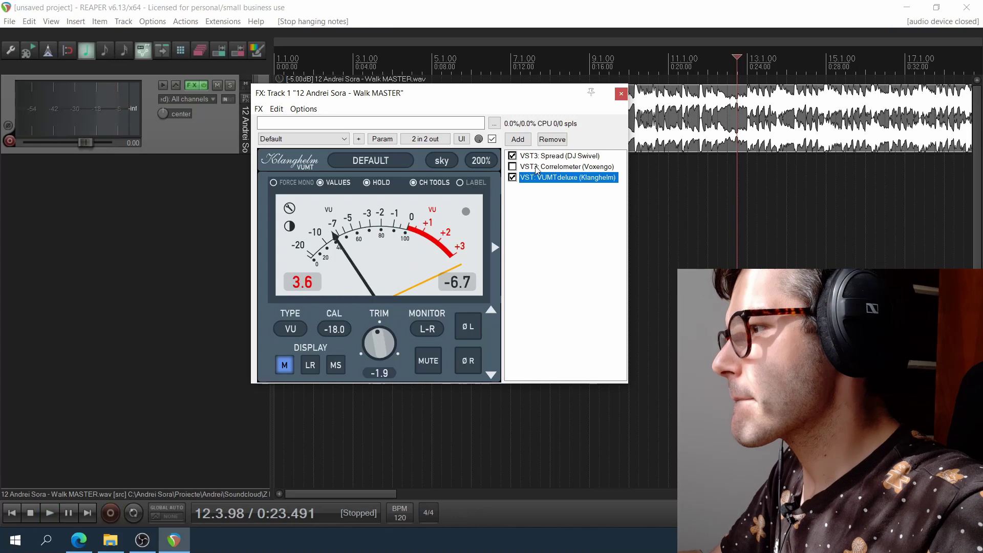
# Step: Enable Correlometer and examine the multi-band correlation of the widened track during playback
pyautogui.click(518, 170)
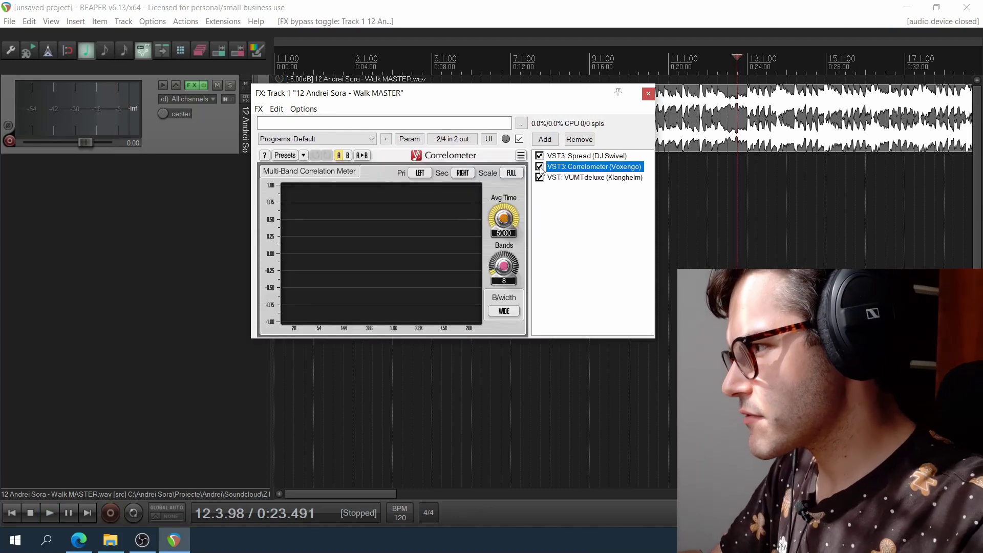
pyautogui.press('space')
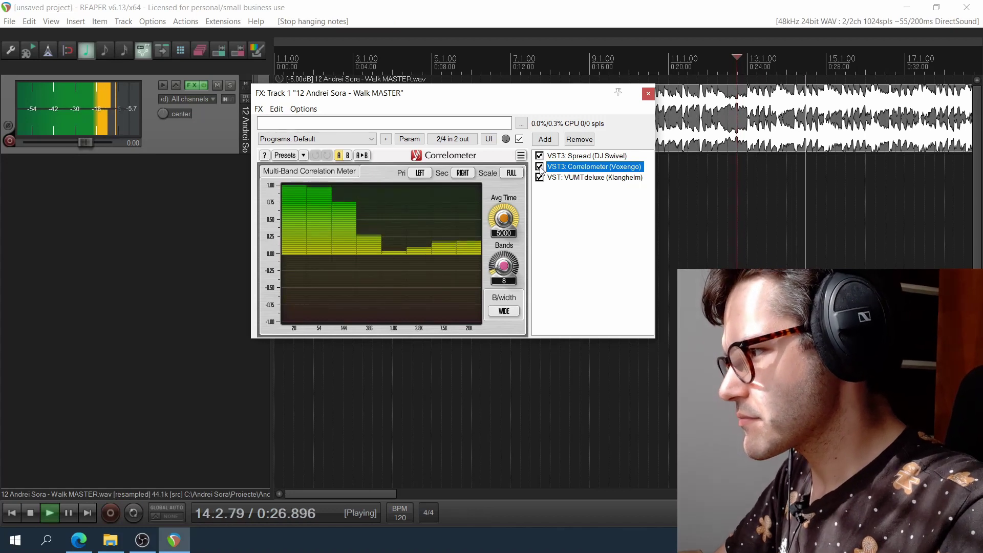
pyautogui.press('space')
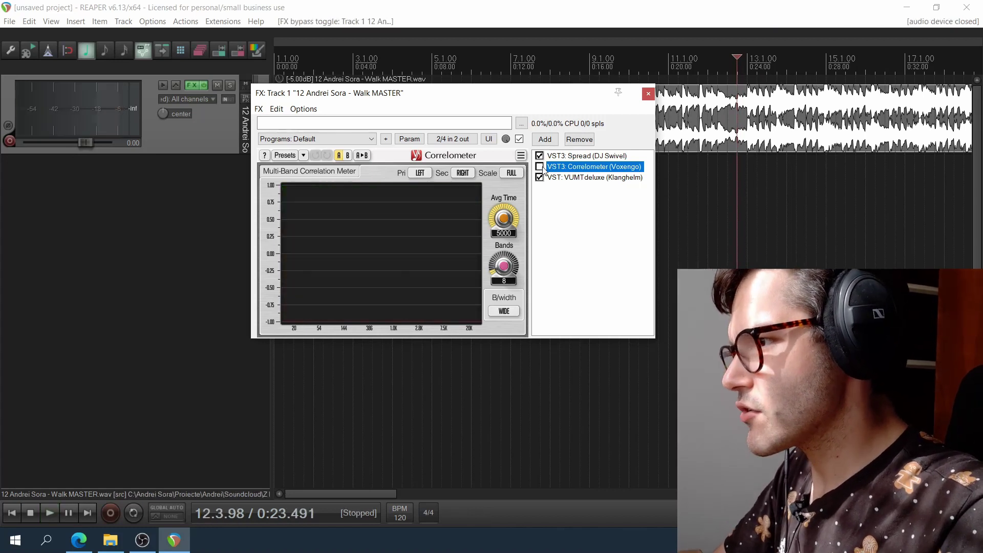
# Step: Compare the multi-band correlation with Spread bypassed and enabled while the track plays
pyautogui.press('space')
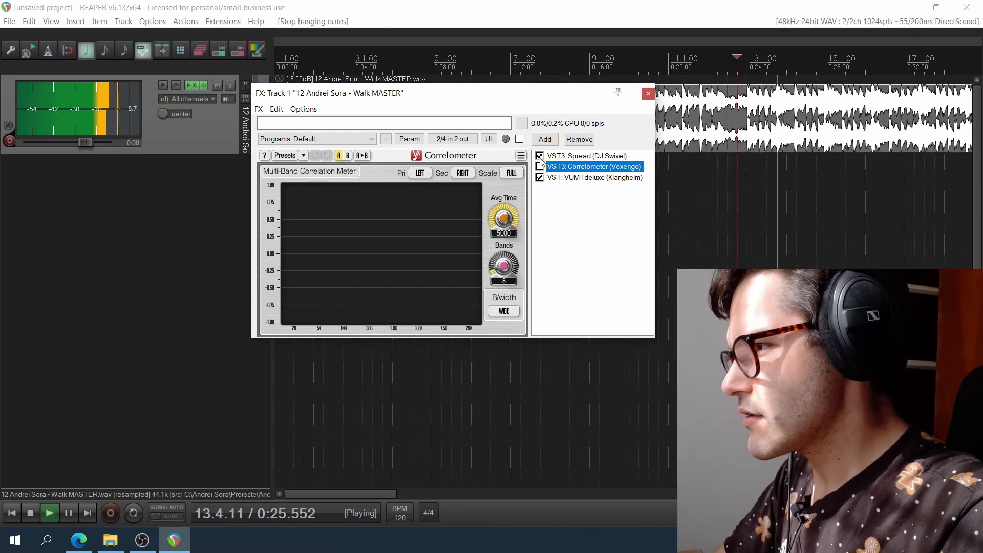
pyautogui.click(540, 156)
pyautogui.click(539, 166)
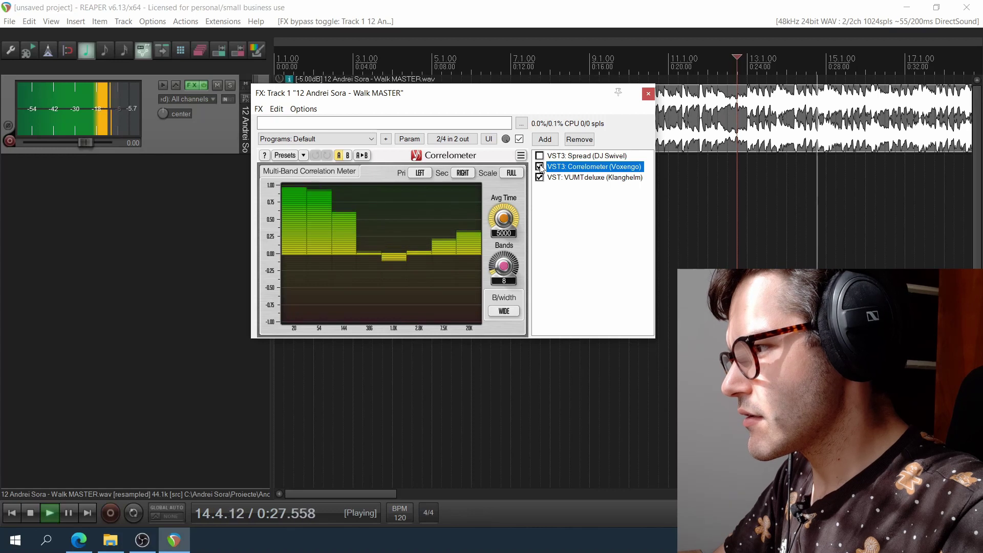
pyautogui.click(540, 166)
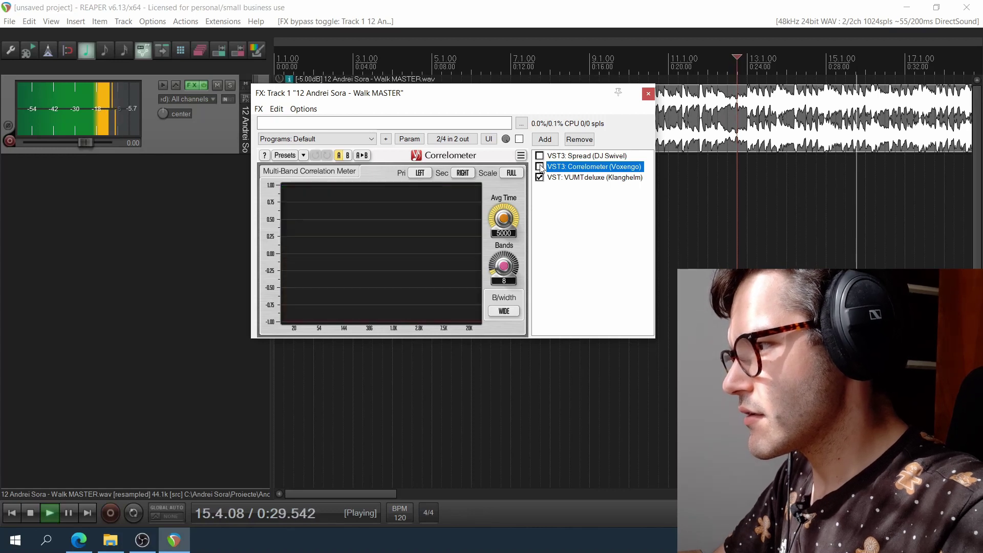
pyautogui.click(539, 156)
pyautogui.click(540, 166)
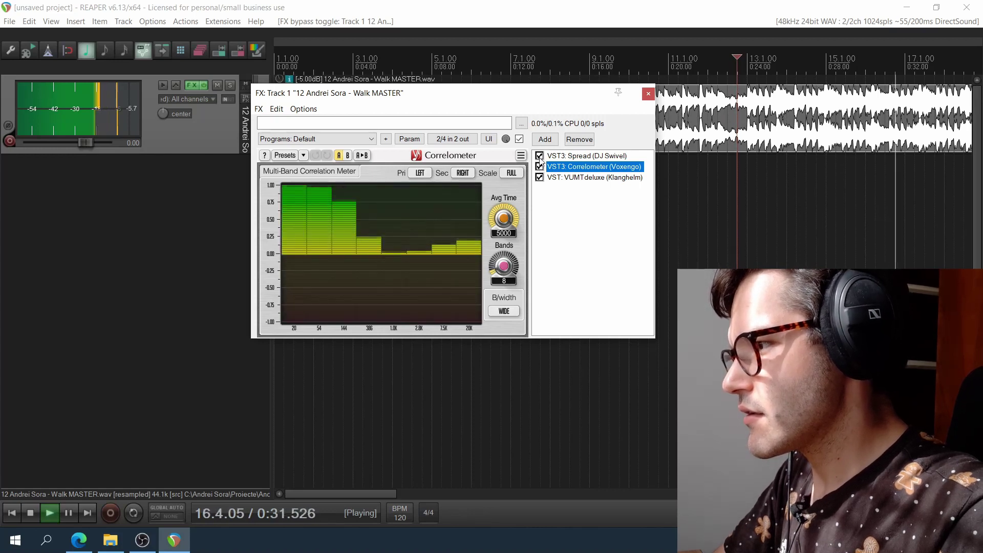
pyautogui.press('space')
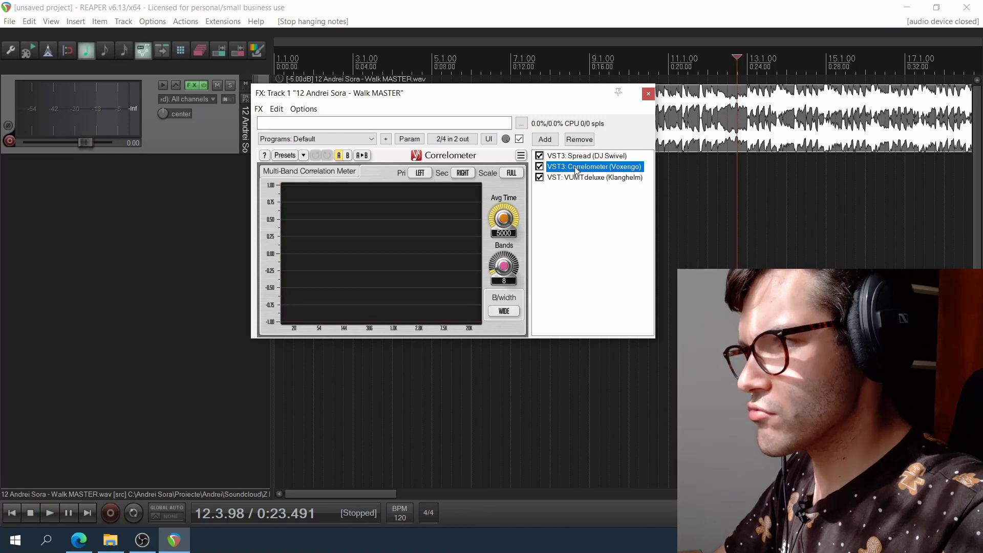
# Step: Sum the master output to mono in the mixer during playback and close the mixer
pyautogui.click(88, 97)
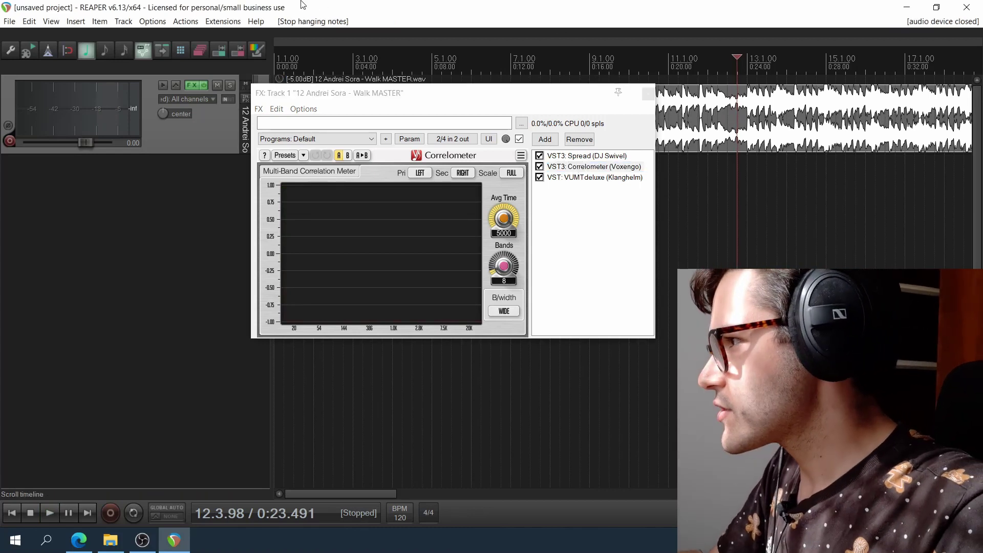
pyautogui.press('space')
pyautogui.hotkey('ctrl', 'm')
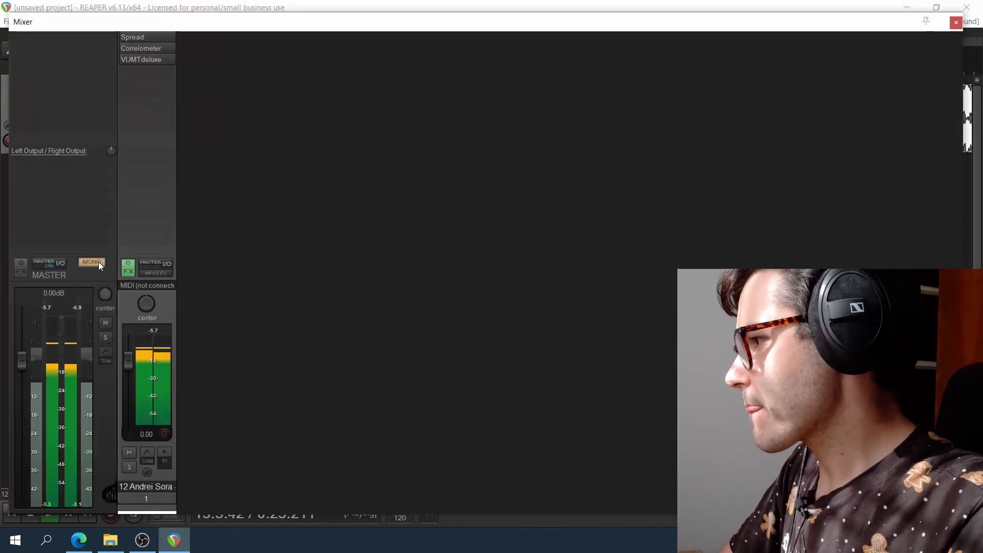
pyautogui.press('space')
pyautogui.click(953, 24)
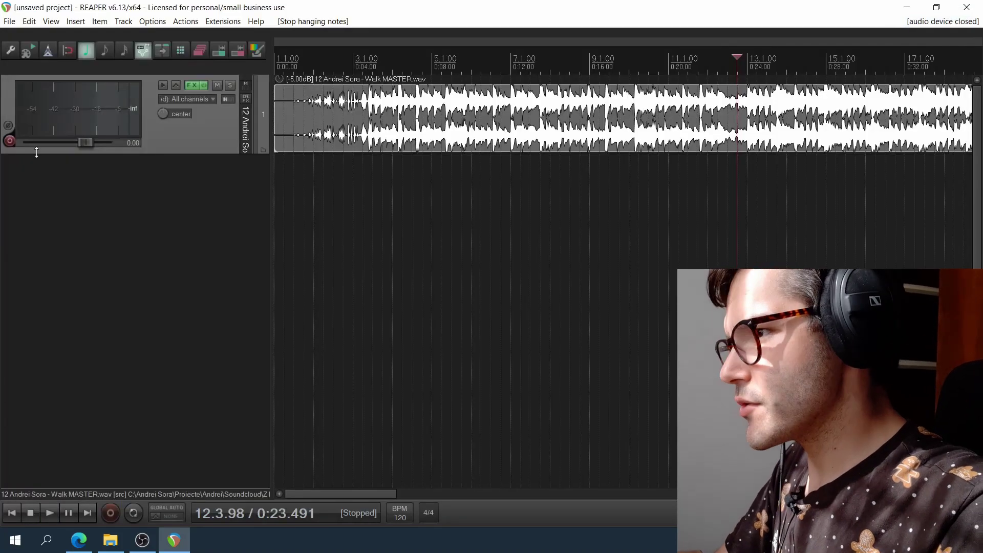
# Step: Reopen the track's FX chain and compare the mono playback with Spread bypassed and enabled
pyautogui.click(191, 85)
pyautogui.press('space')
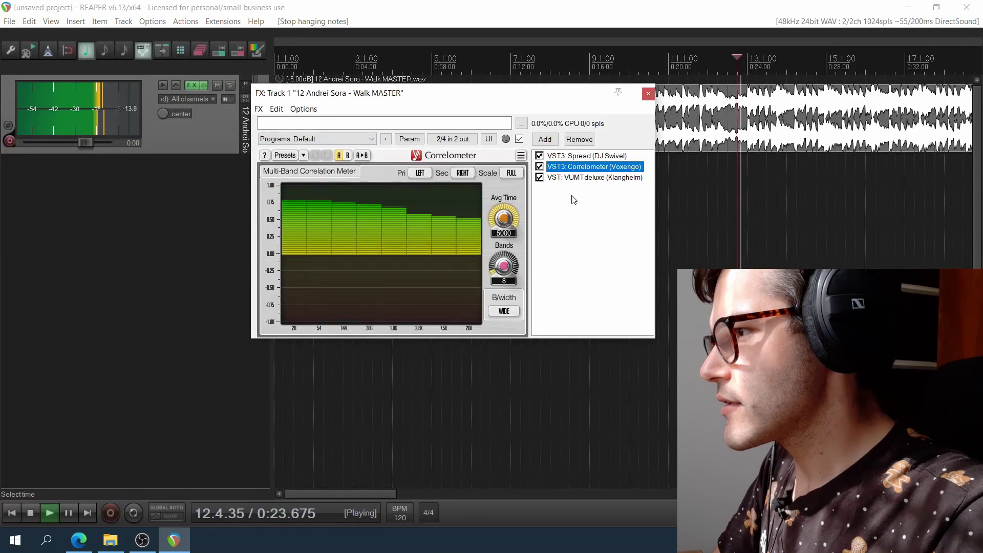
pyautogui.click(540, 156)
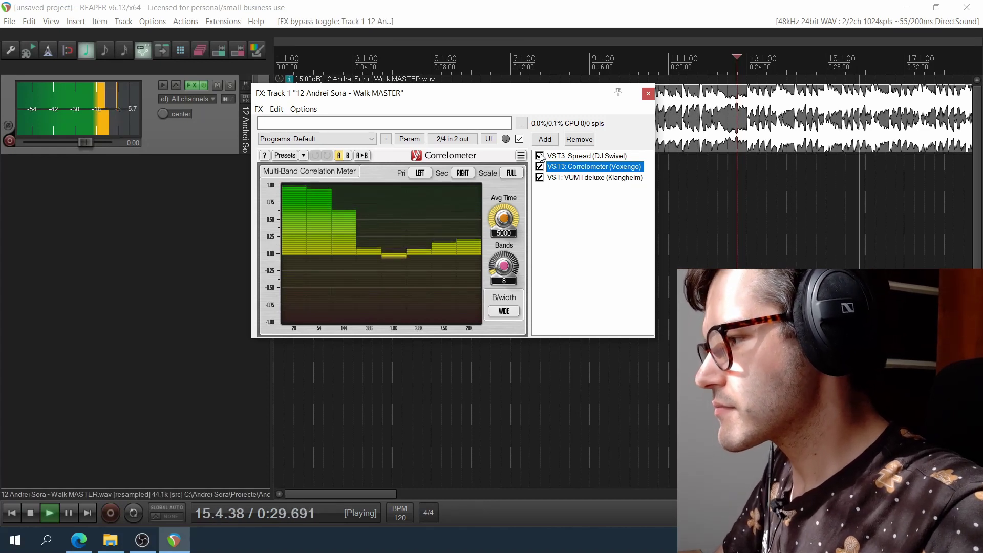
pyautogui.click(540, 156)
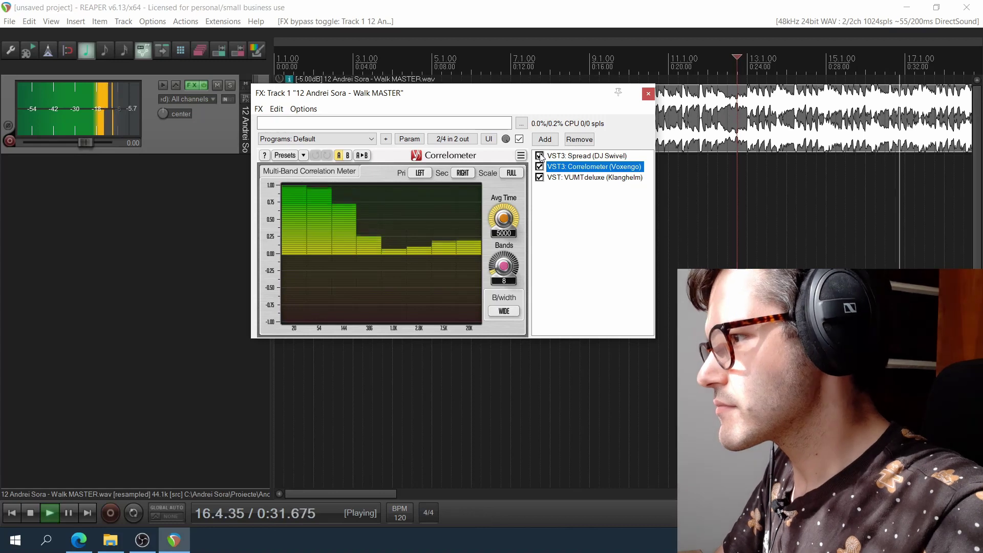
pyautogui.click(540, 156)
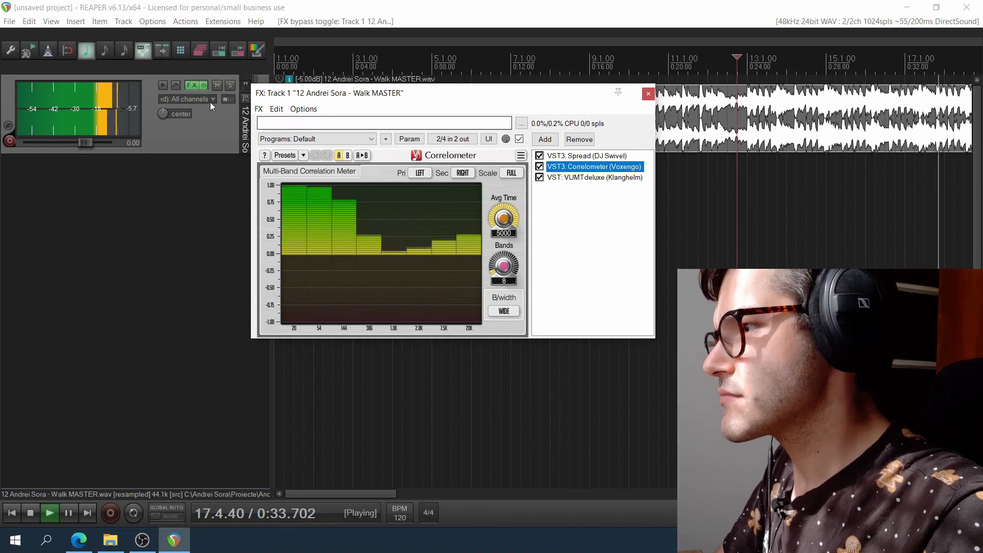
# Step: Compare the mono playback with the track's whole FX chain bypassed and enabled, then stop playback
pyautogui.click(204, 84)
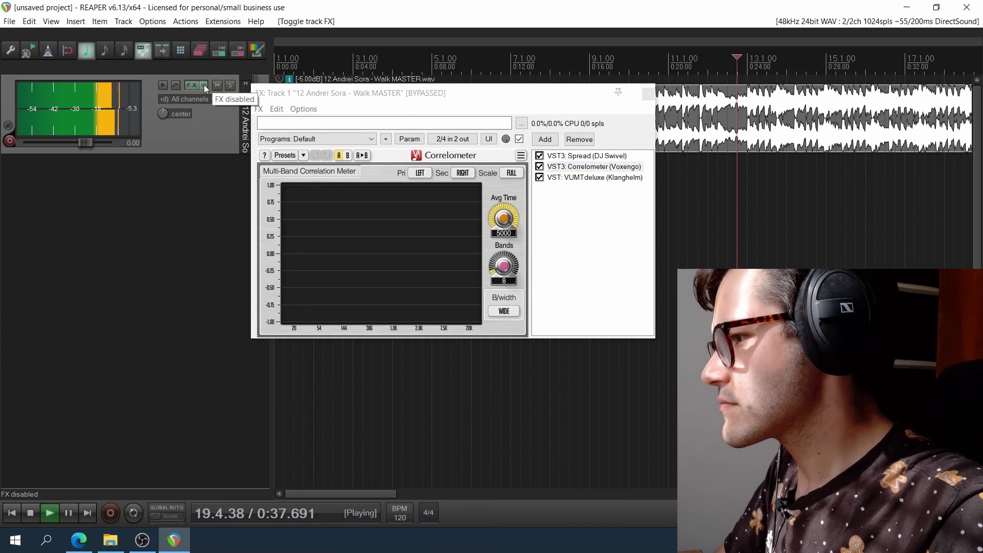
pyautogui.click(203, 84)
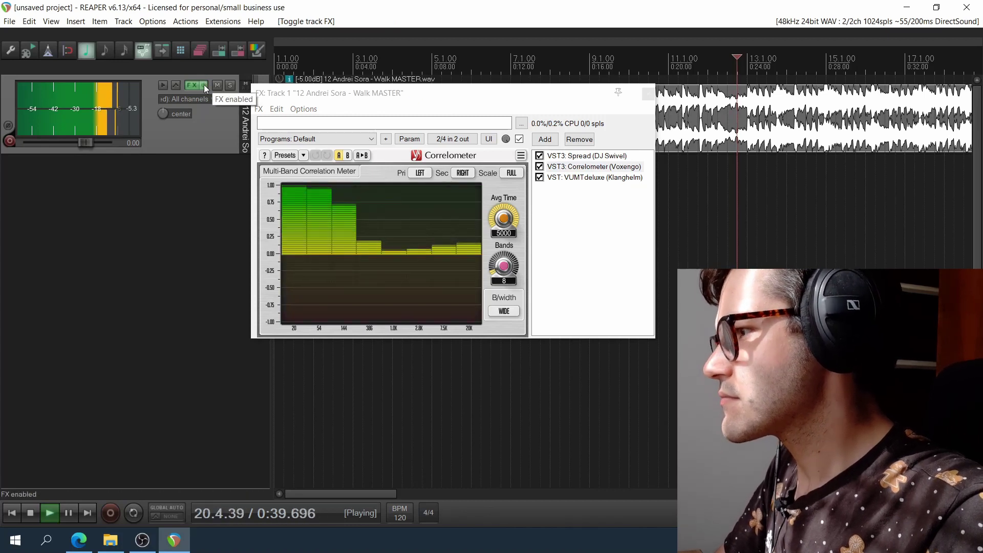
pyautogui.click(204, 85)
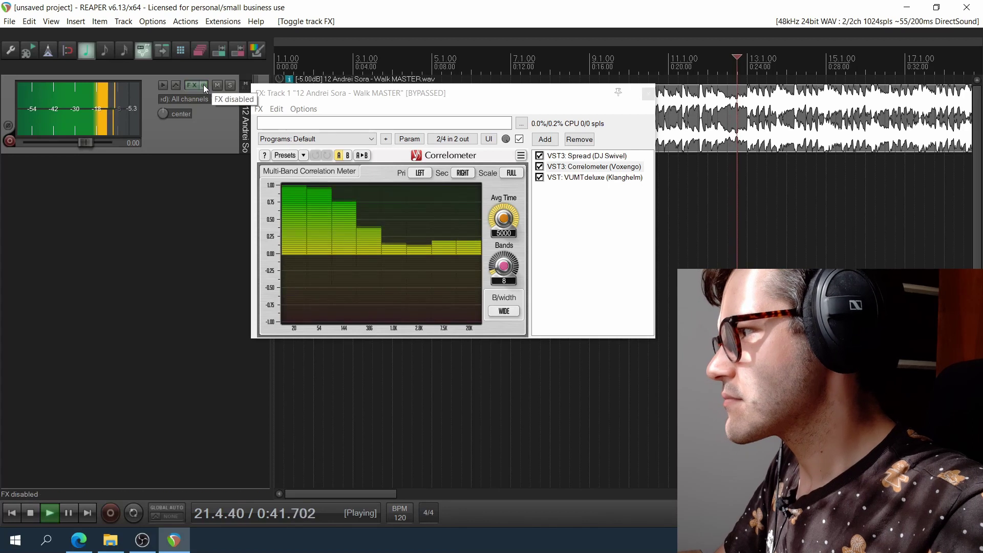
pyautogui.press('space')
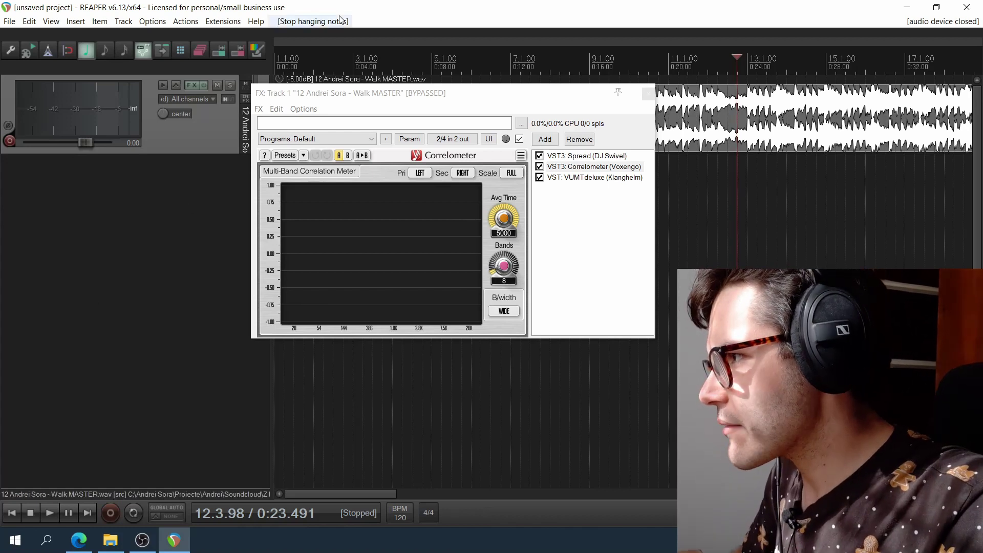
# Step: Return the master output to stereo in the mixer, close the mixer, and enable the track's FX chain
pyautogui.hotkey('ctrl', 'm')
pyautogui.click(90, 264)
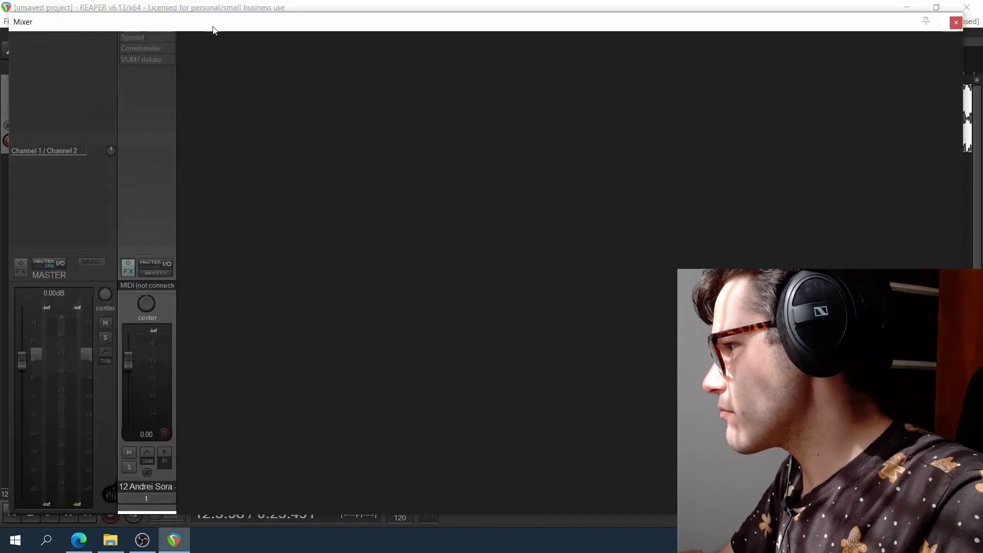
pyautogui.click(956, 22)
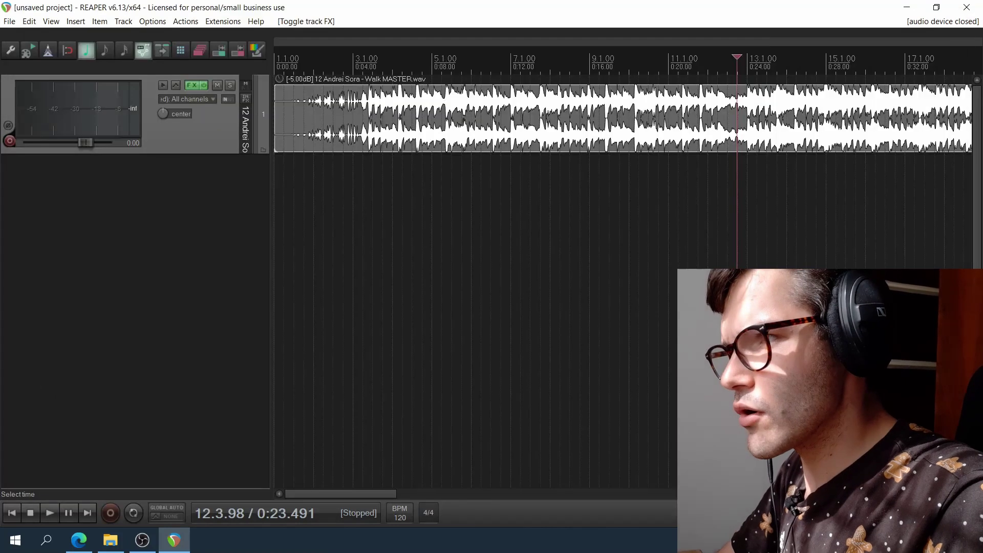
# Step: Play the track in stereo and compare it with the whole FX chain bypassed and enabled
pyautogui.press('space')
pyautogui.click(203, 86)
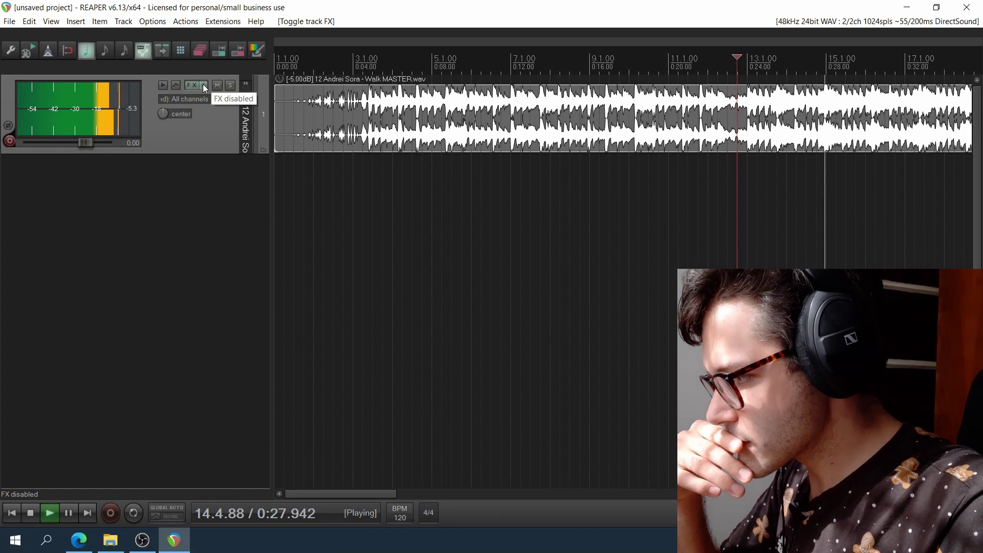
pyautogui.click(203, 85)
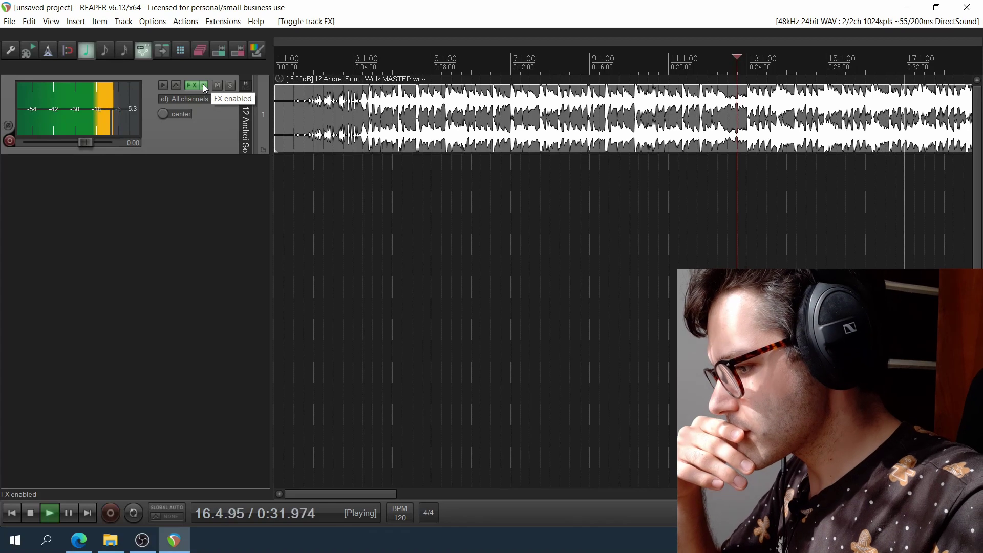
pyautogui.click(203, 84)
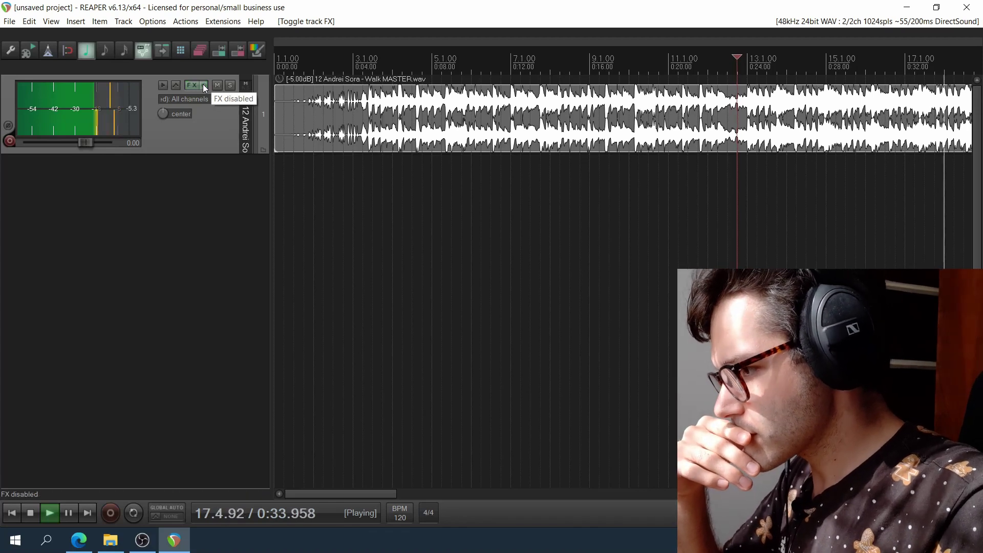
pyautogui.click(203, 84)
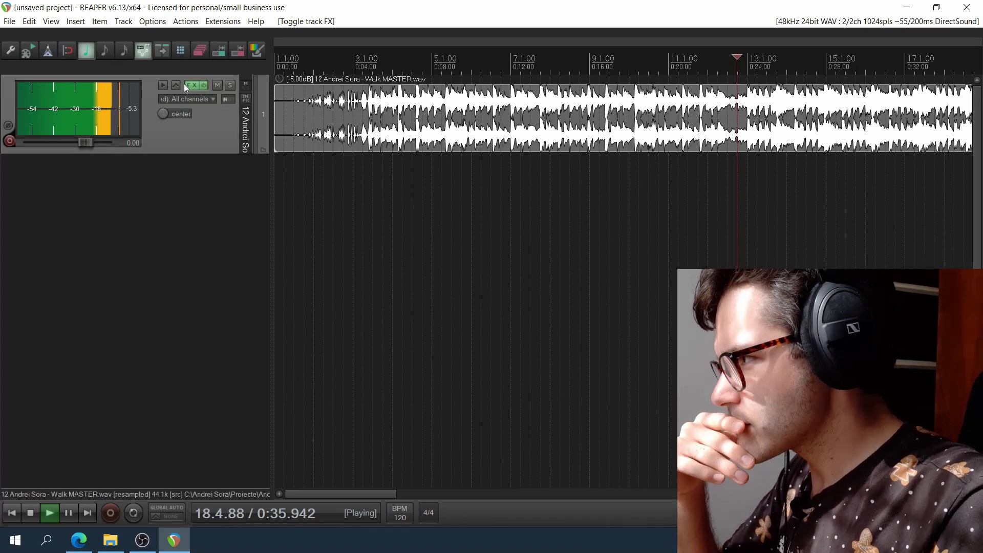
# Step: Reopen the track's FX chain, stop playback, and in Spread widen the low band slightly and narrow the mid and high bands, high to 35%
pyautogui.click(192, 83)
pyautogui.click(585, 156)
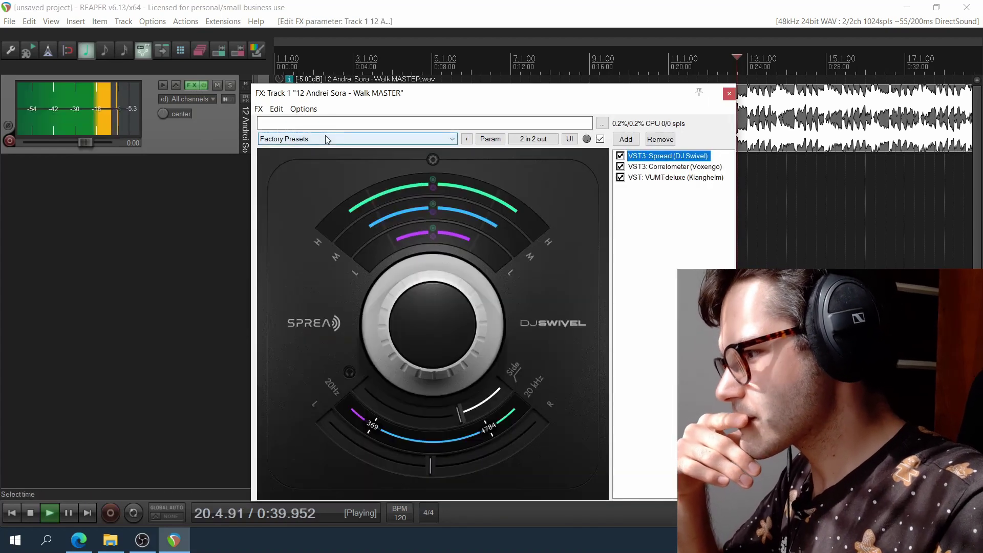
pyautogui.click(438, 5)
pyautogui.press('space')
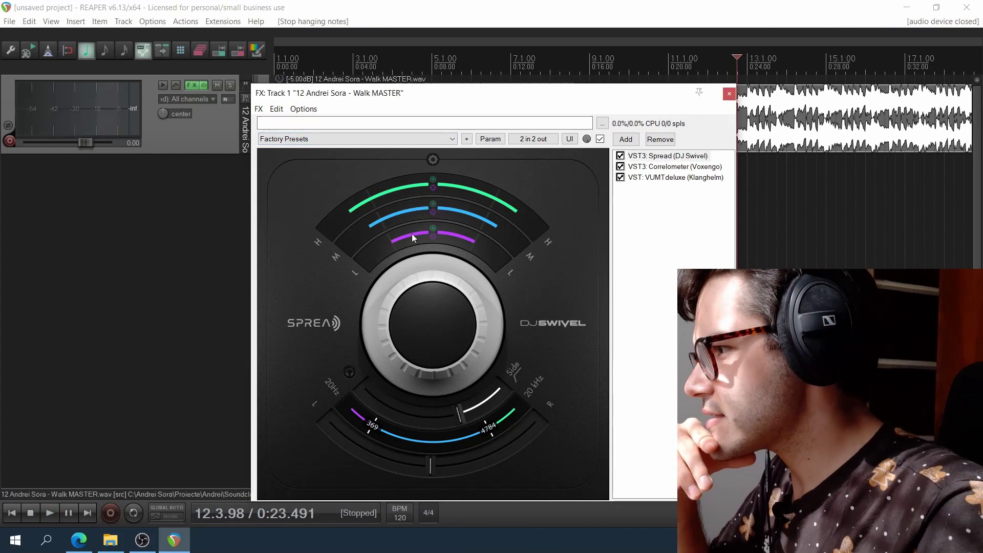
pyautogui.moveTo(411, 233); pyautogui.dragTo(429, 253)
pyautogui.moveTo(373, 222)
pyautogui.mouseDown()
pyautogui.moveTo(385, 220)
pyautogui.moveTo(368, 204)
pyautogui.mouseUp()
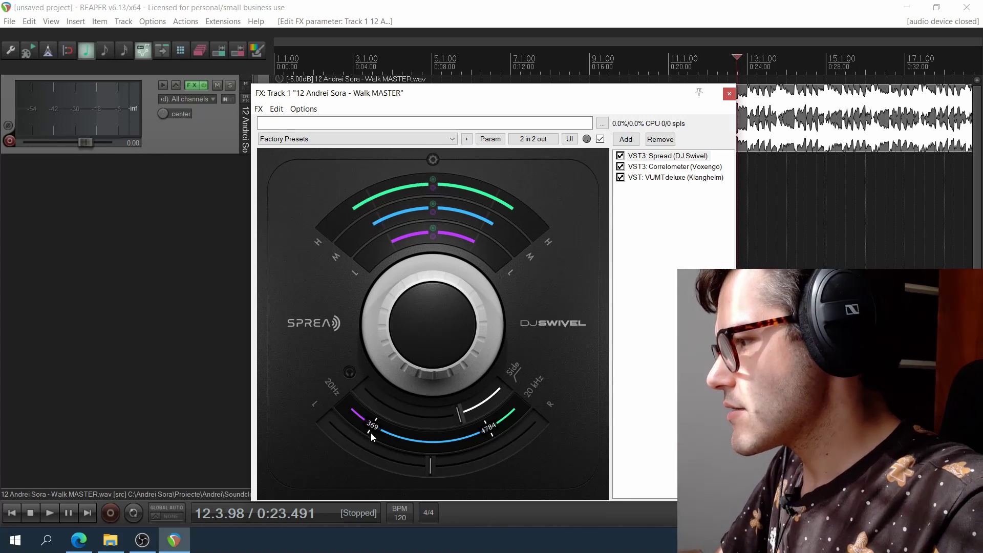
# Step: Play the track and set Spread's low crossover to 474 Hz and its high crossover to 3943 Hz
pyautogui.press('space')
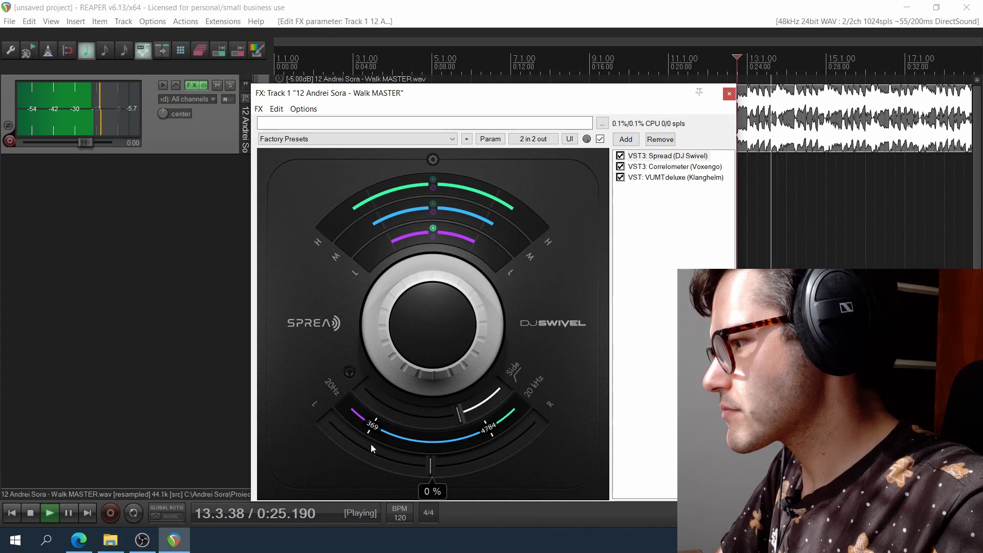
pyautogui.moveTo(371, 443); pyautogui.dragTo(381, 437)
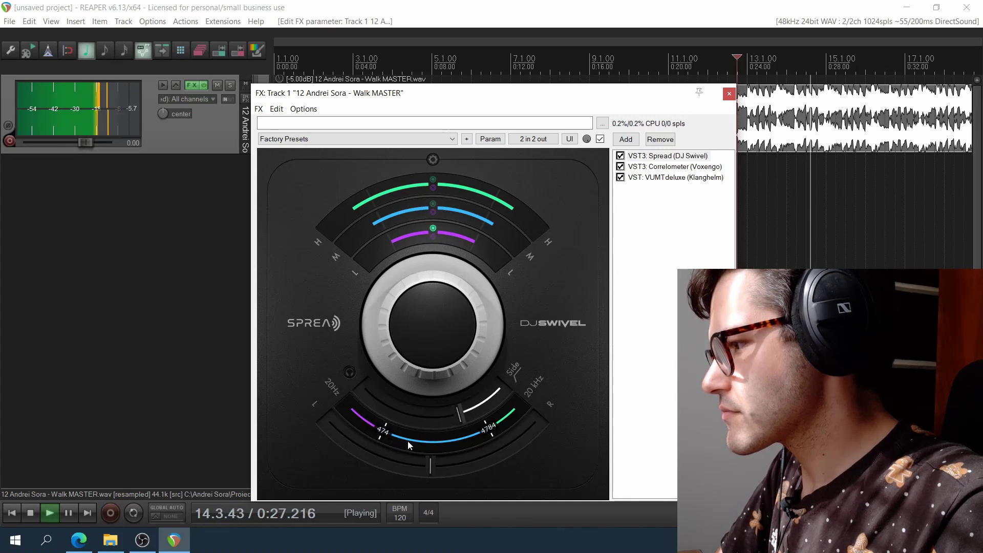
pyautogui.moveTo(498, 431); pyautogui.dragTo(472, 444)
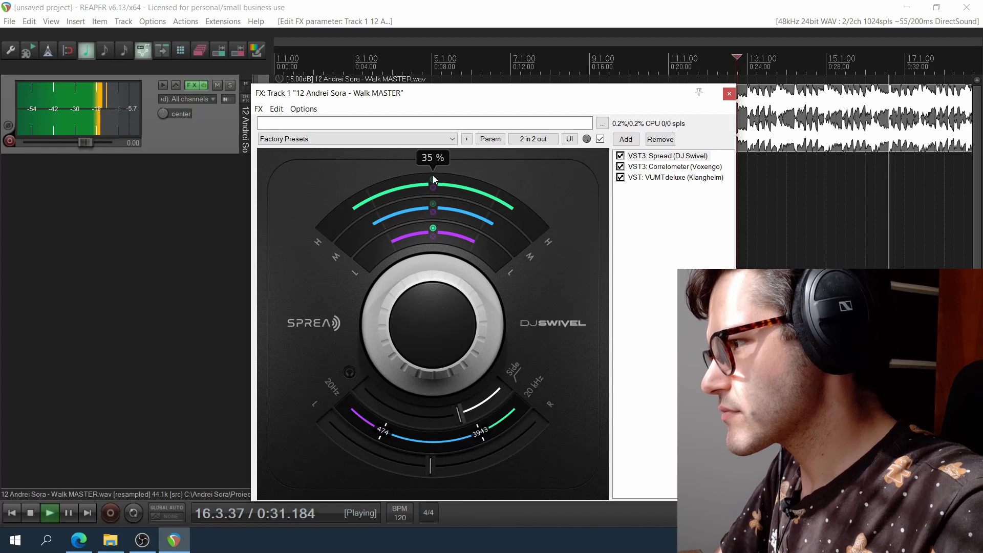
pyautogui.moveTo(447, 260)
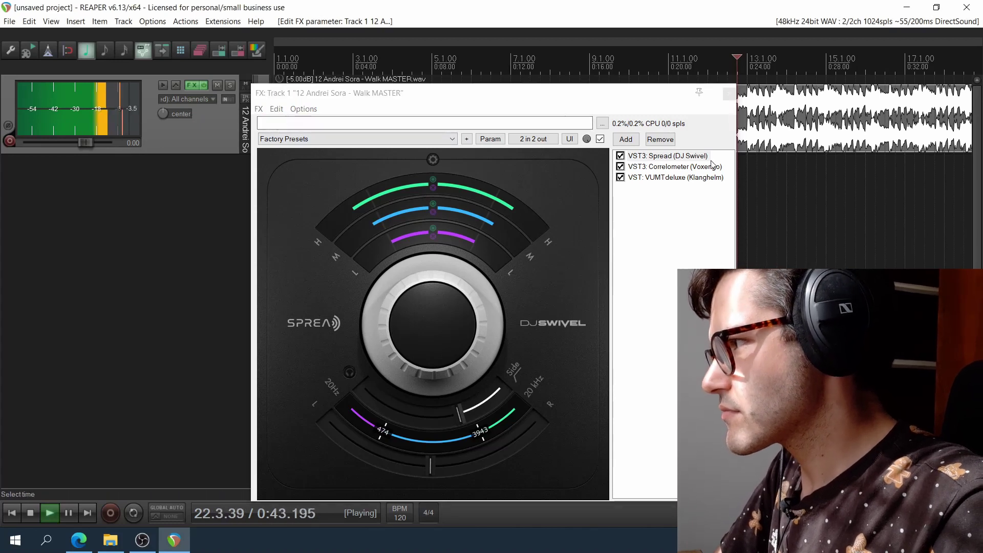
# Step: Replay the track from about bar 12.4, set the VUMT deluxe trim to -1.1 for level matching, and return to Spread
pyautogui.click(740, 118)
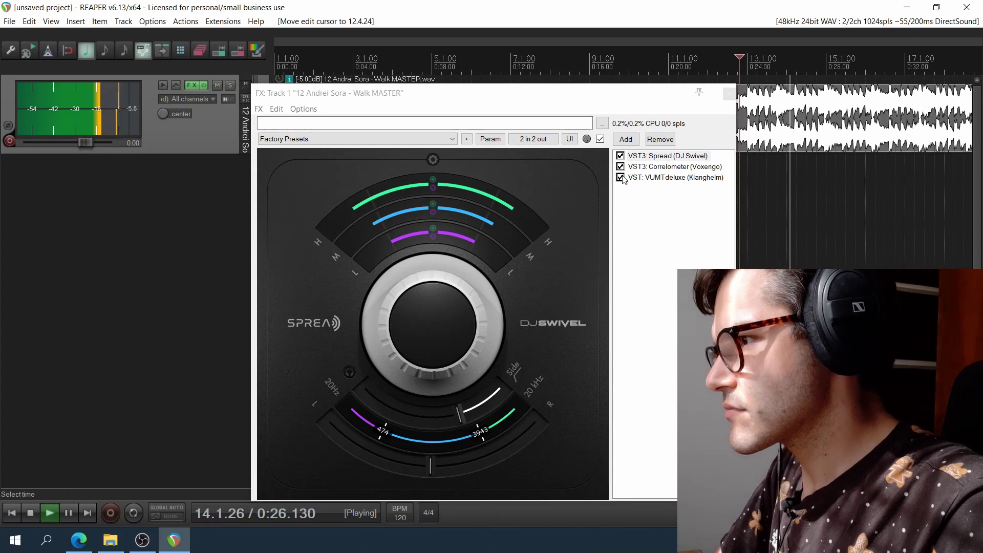
pyautogui.click(650, 178)
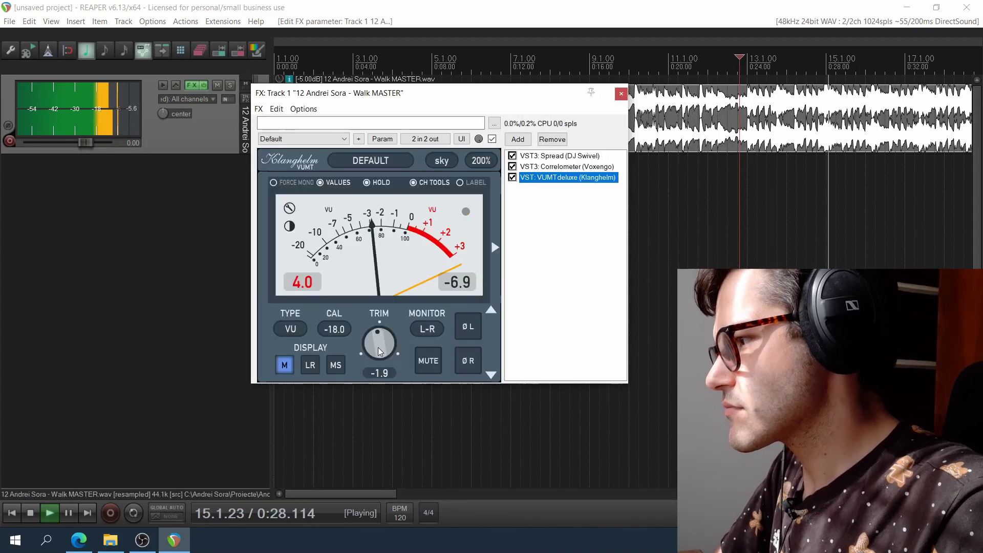
pyautogui.moveTo(378, 347); pyautogui.dragTo(378, 343)
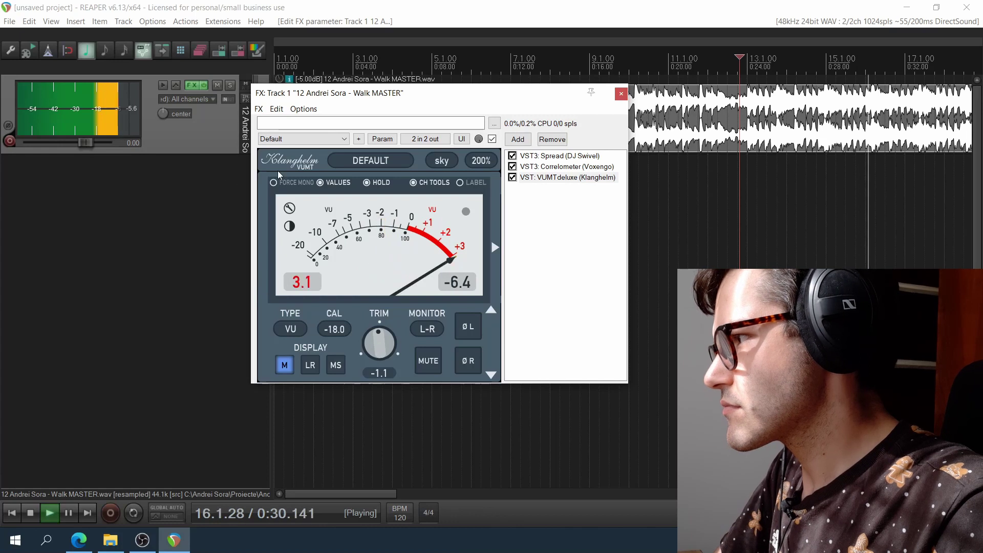
pyautogui.click(521, 155)
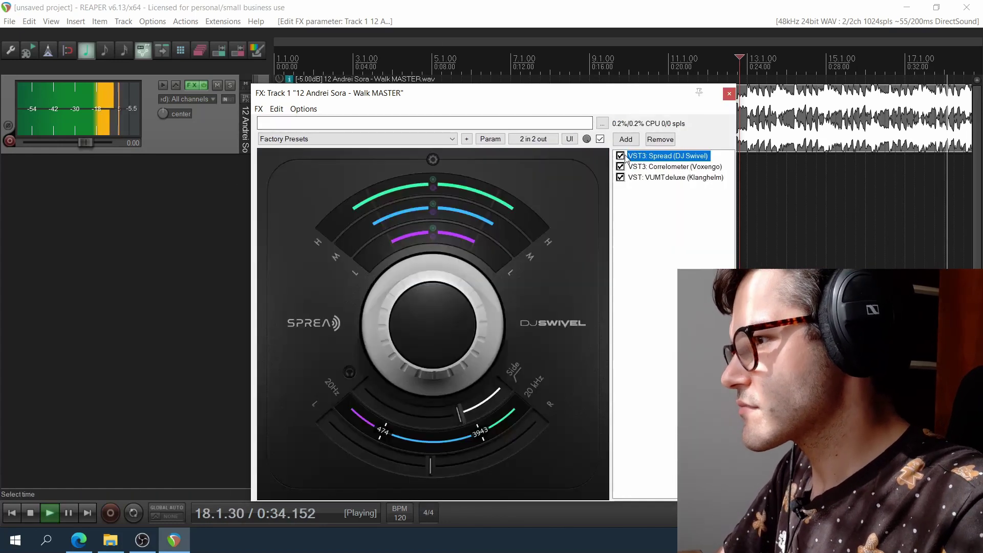
# Step: Compare the level-matched track repeatedly with its whole FX chain bypassed and enabled, restarting playback once, and stop with the chain enabled
pyautogui.click(204, 86)
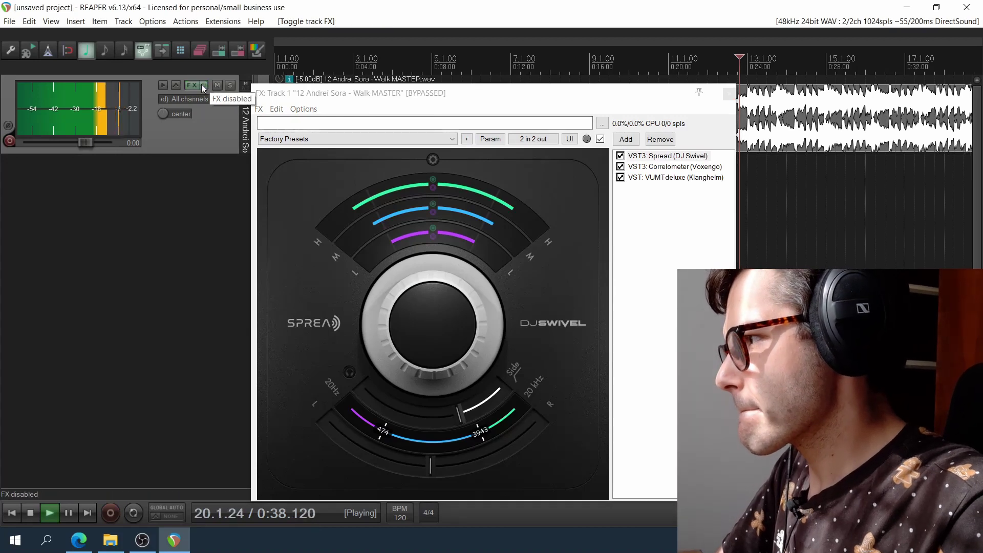
pyautogui.click(202, 85)
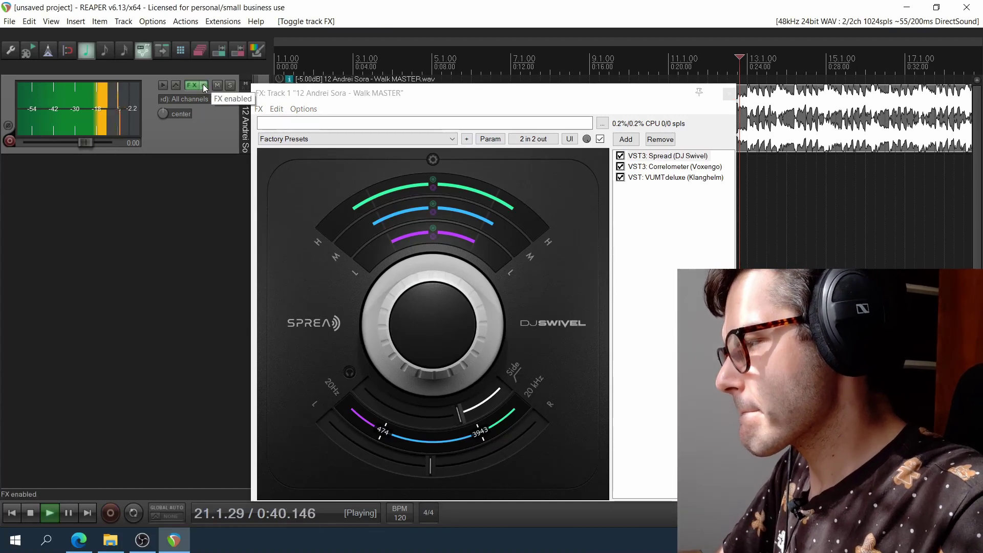
pyautogui.click(205, 85)
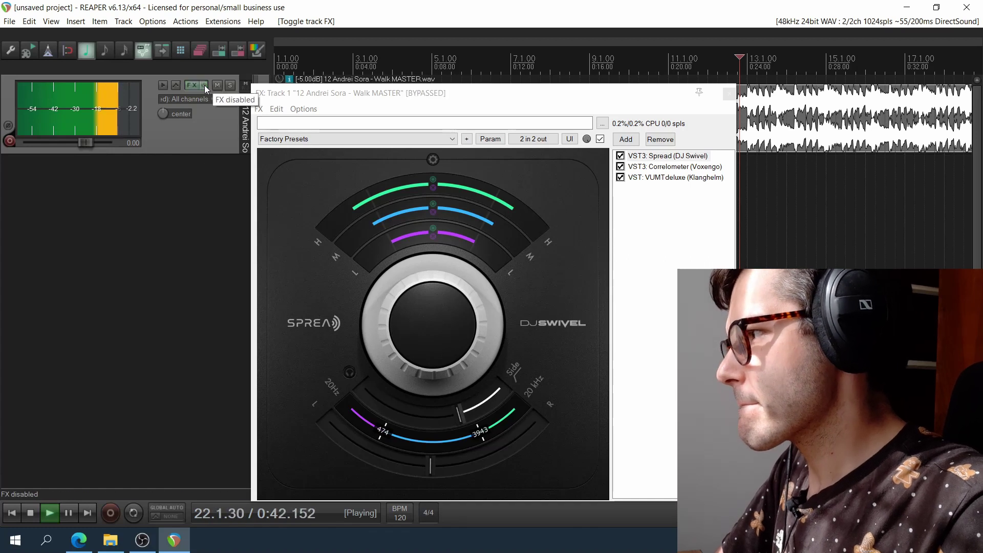
pyautogui.press('space')
pyautogui.press('space')
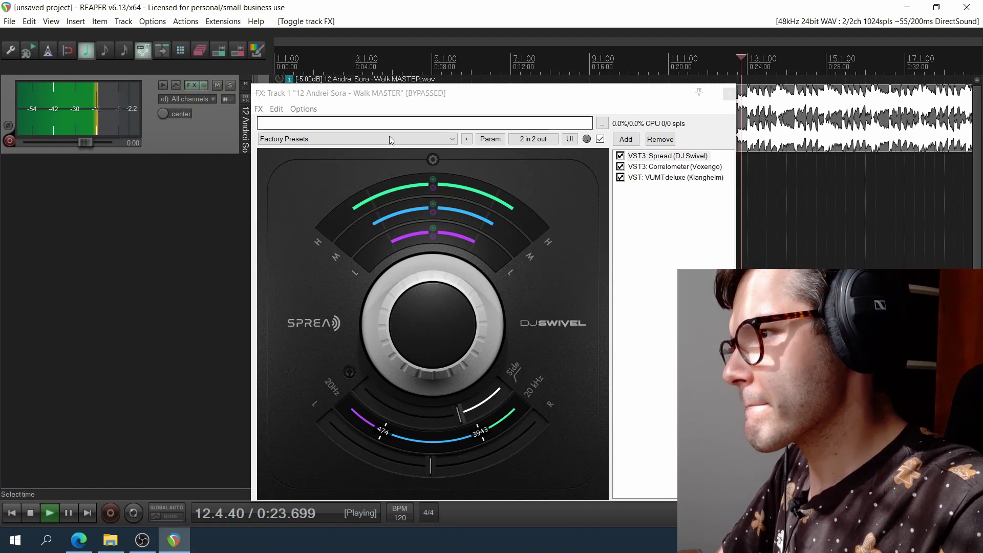
pyautogui.click(204, 83)
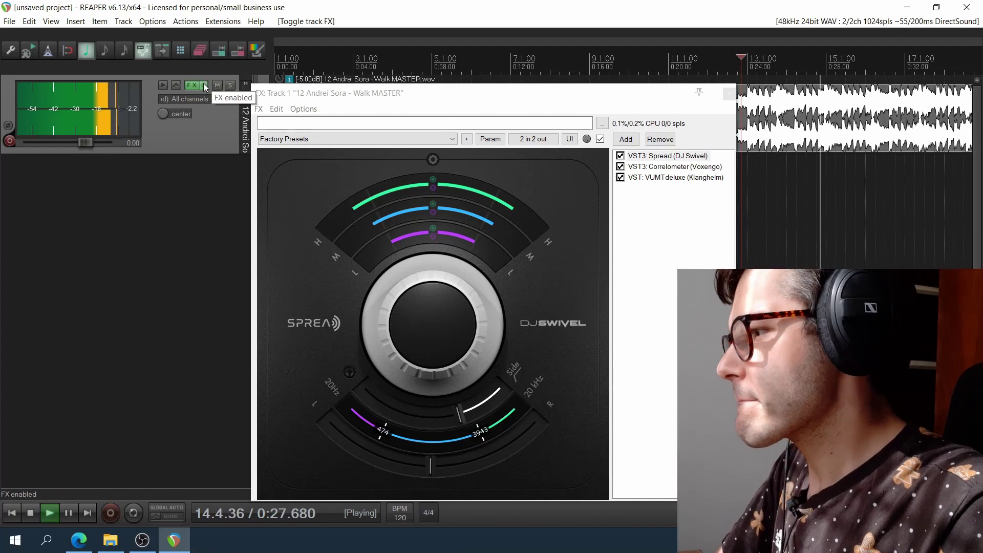
pyautogui.click(203, 83)
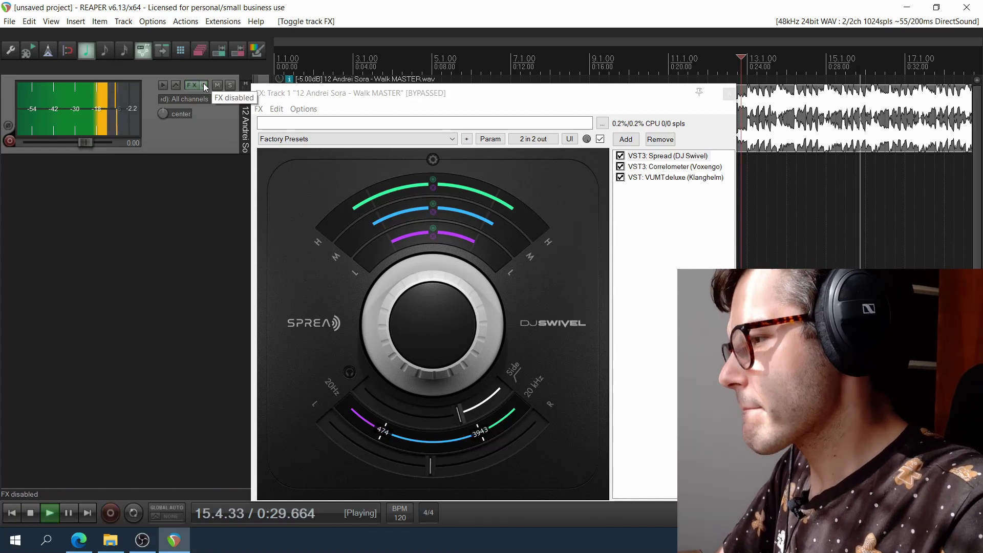
pyautogui.click(204, 83)
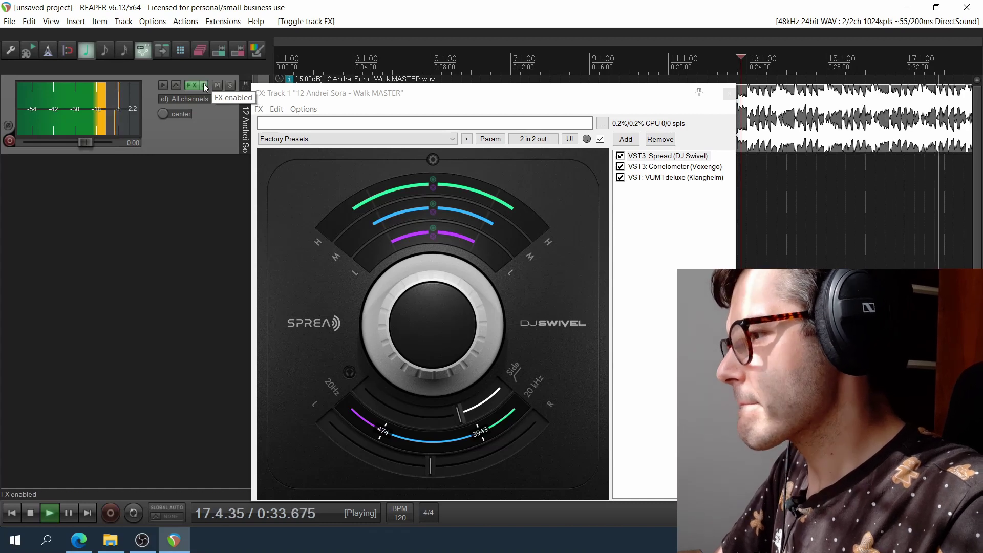
pyautogui.click(204, 83)
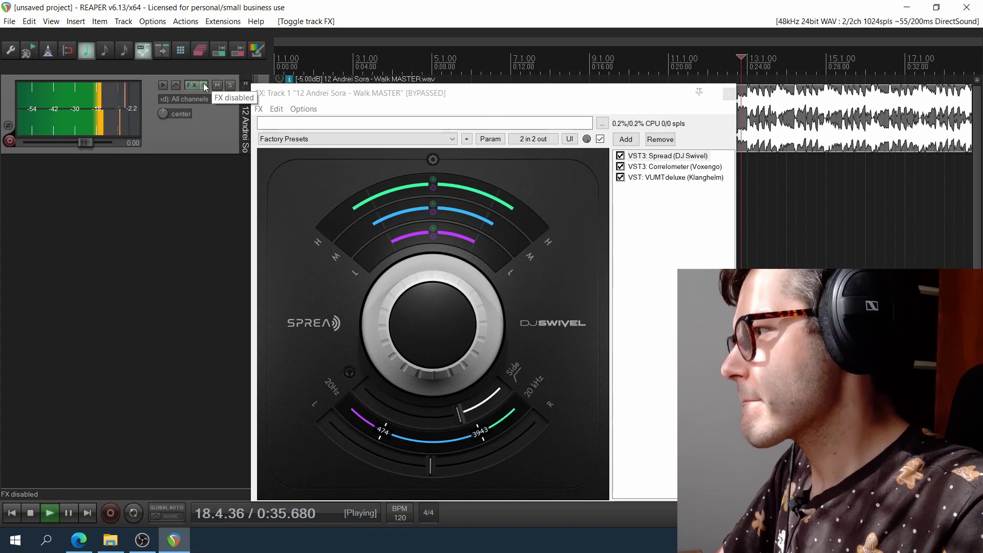
pyautogui.click(203, 83)
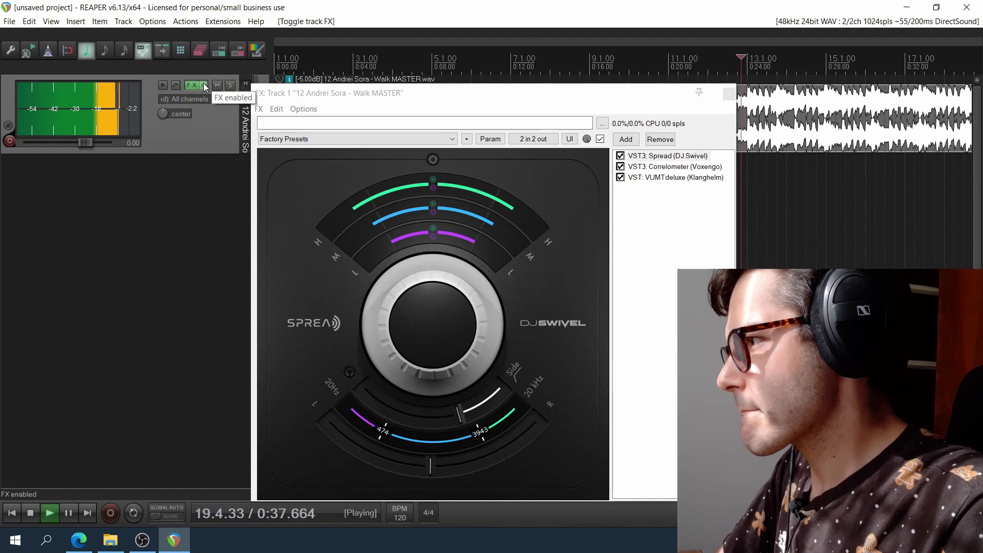
pyautogui.press('space')
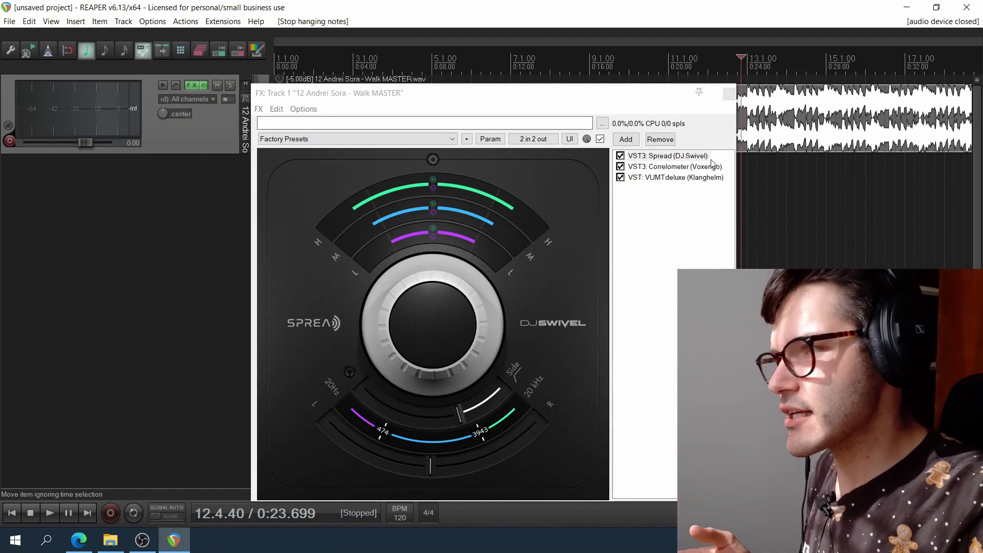
# Step: Show the Correlometer briefly, return to Spread, and move the FX window away from the waveform around the edit cursor
pyautogui.click(690, 167)
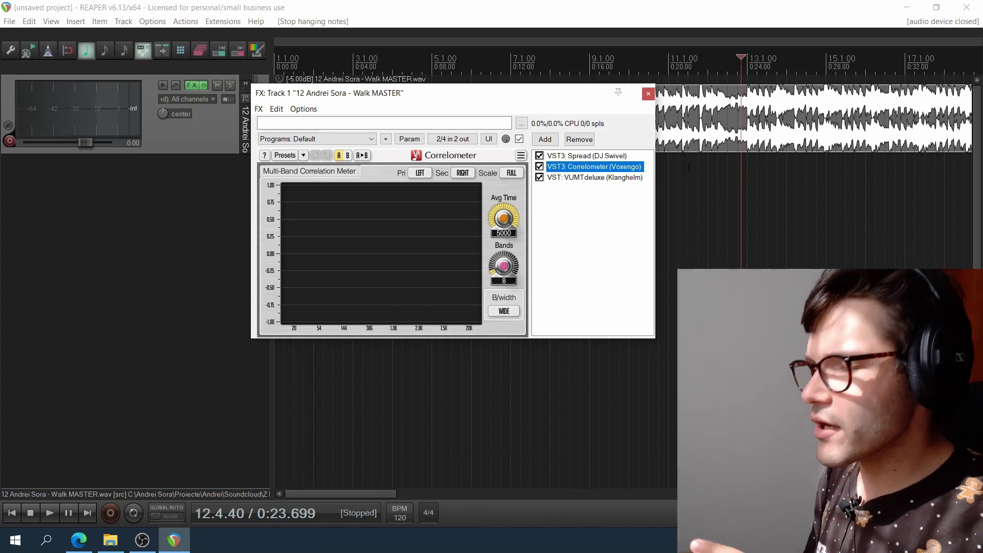
pyautogui.click(546, 155)
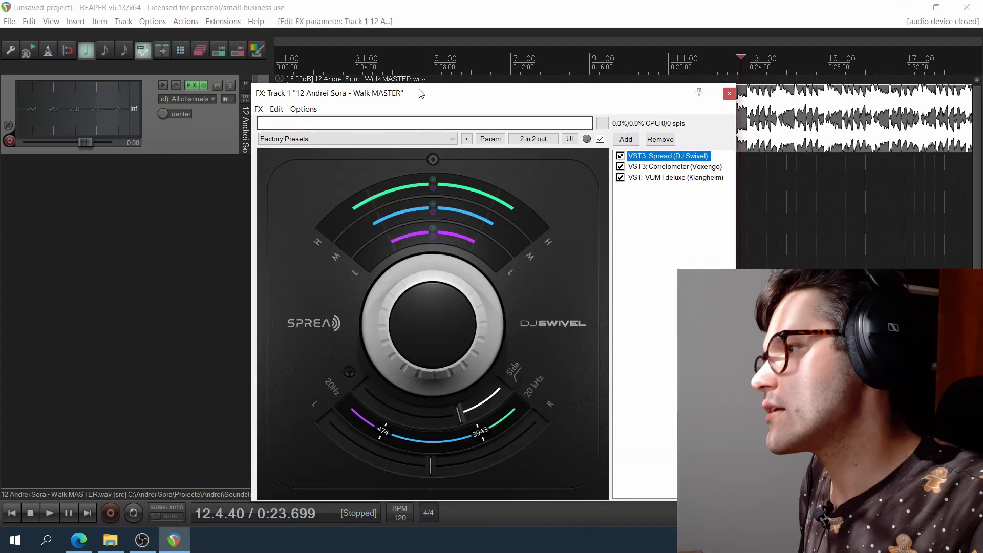
pyautogui.moveTo(417, 92); pyautogui.dragTo(190, 46)
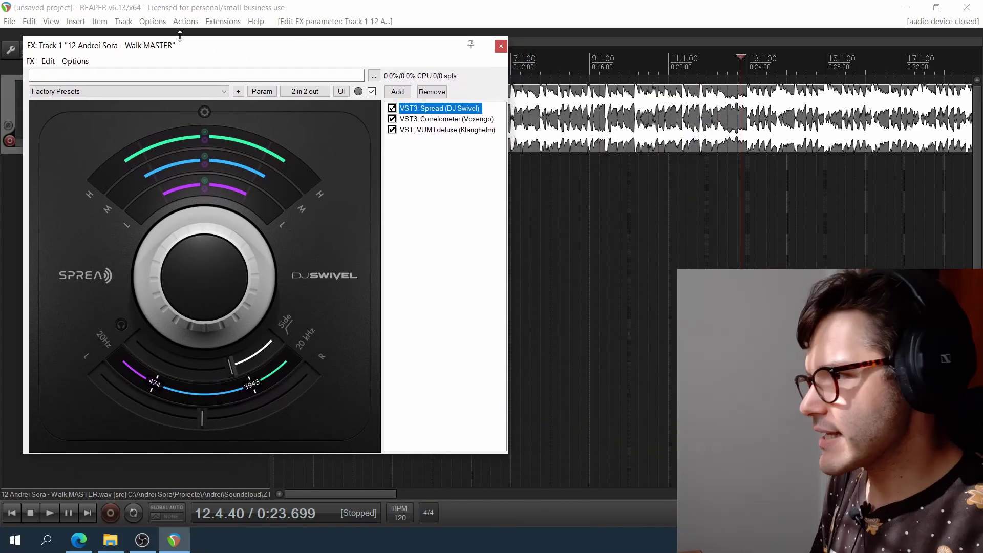